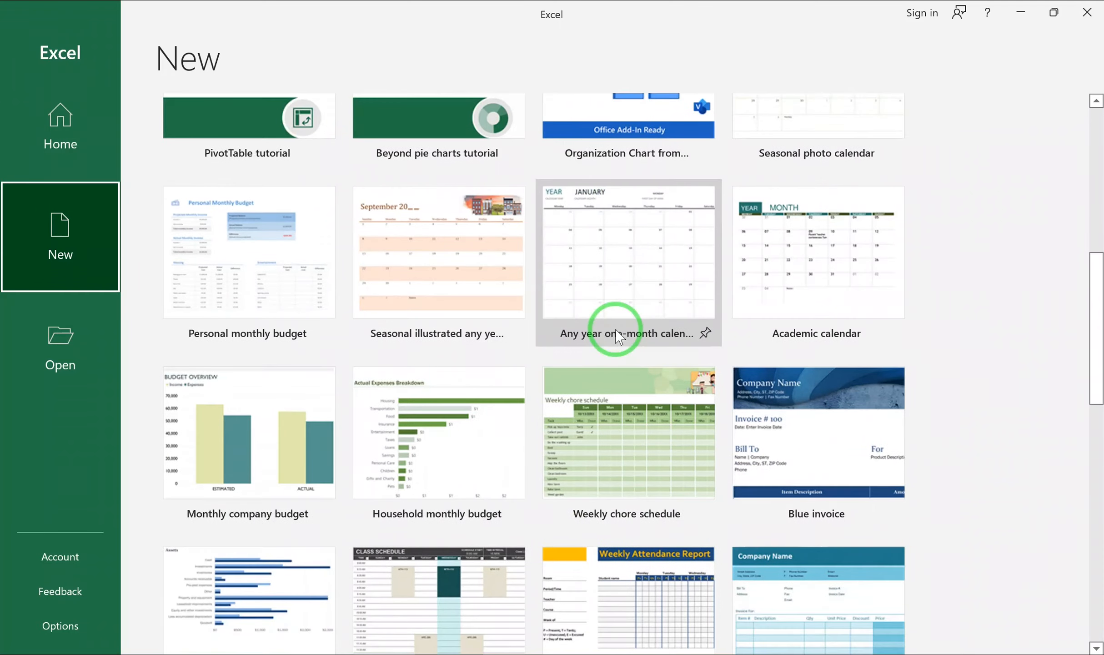
Step: Browse the available workbook templates and create a new blank workbook
scroll(618, 336, "down", 7)
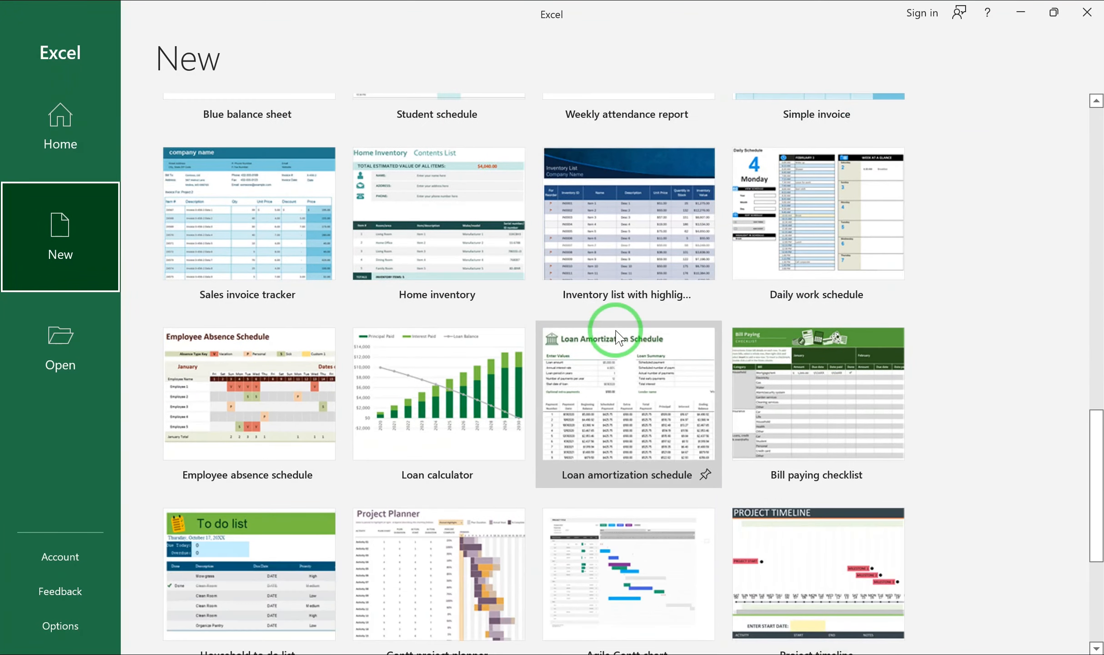
scroll(618, 336, "up", 3)
scroll(618, 337, "up", 14)
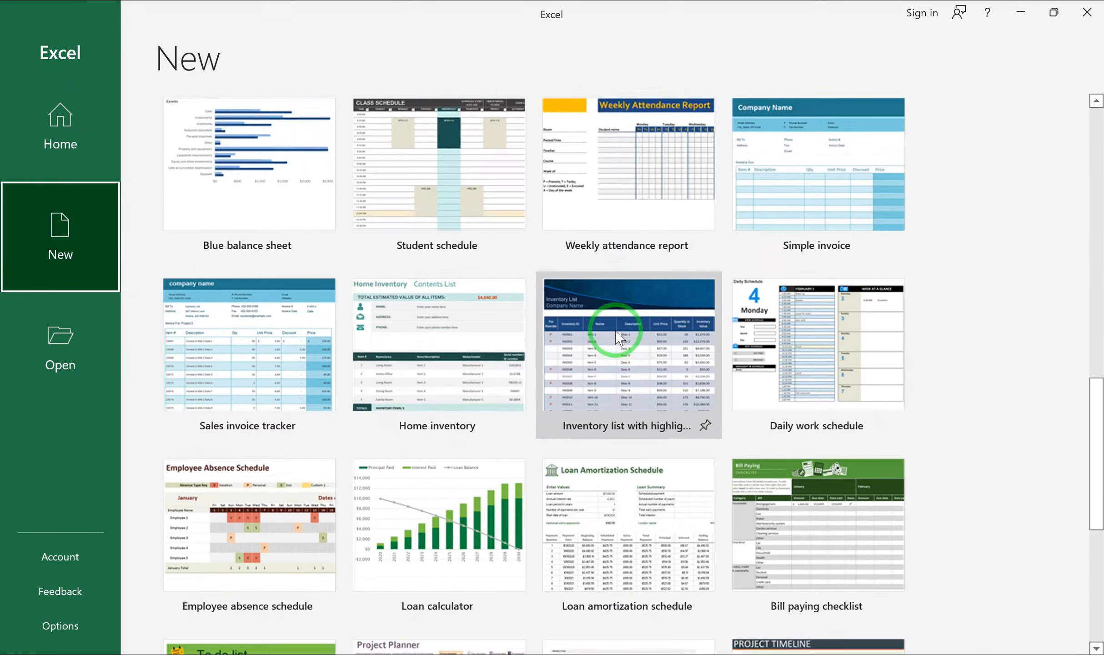
scroll(619, 337, "up", 2)
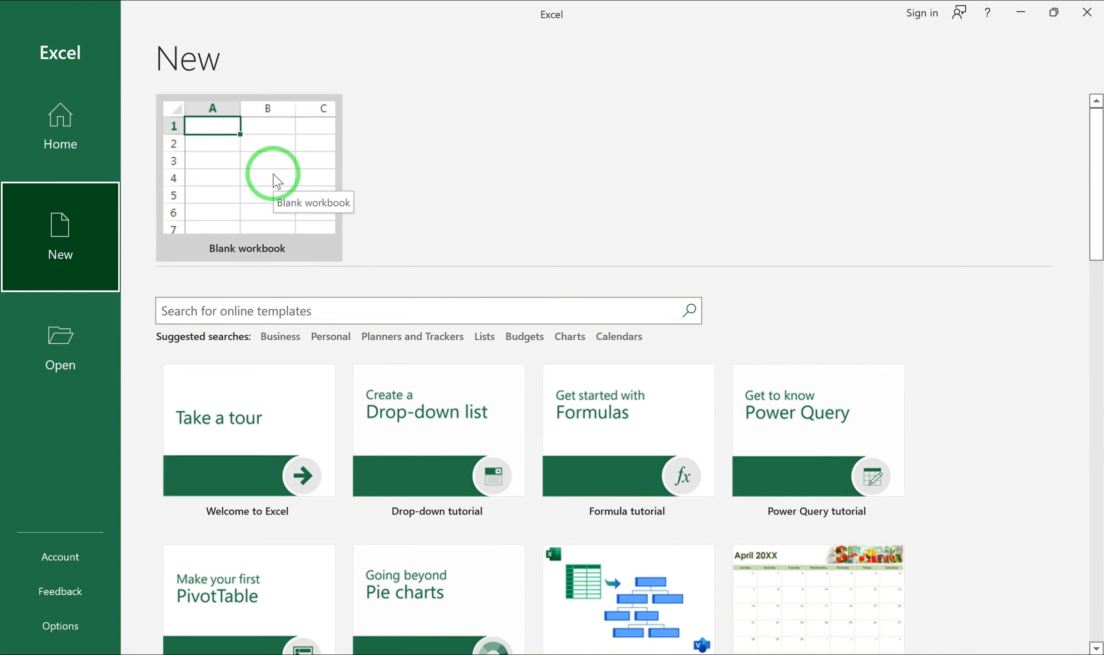
left_click(278, 182)
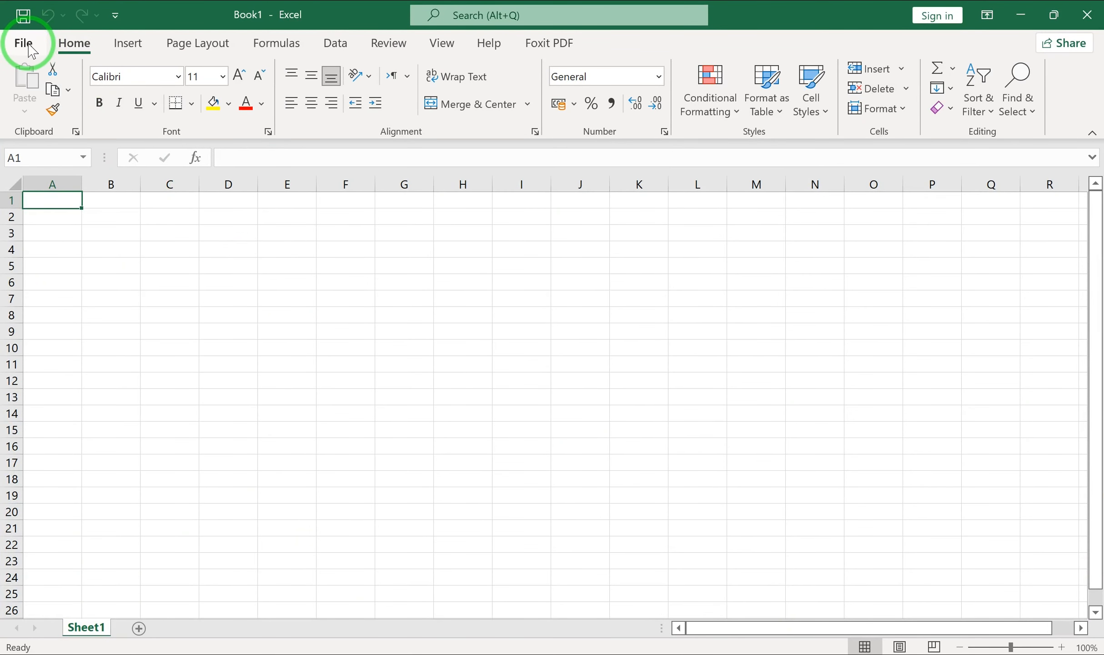
Step: Examine the commands offered for inserting, page layout, formulas, data, review, view and help, ending at the Home commands
left_click(126, 45)
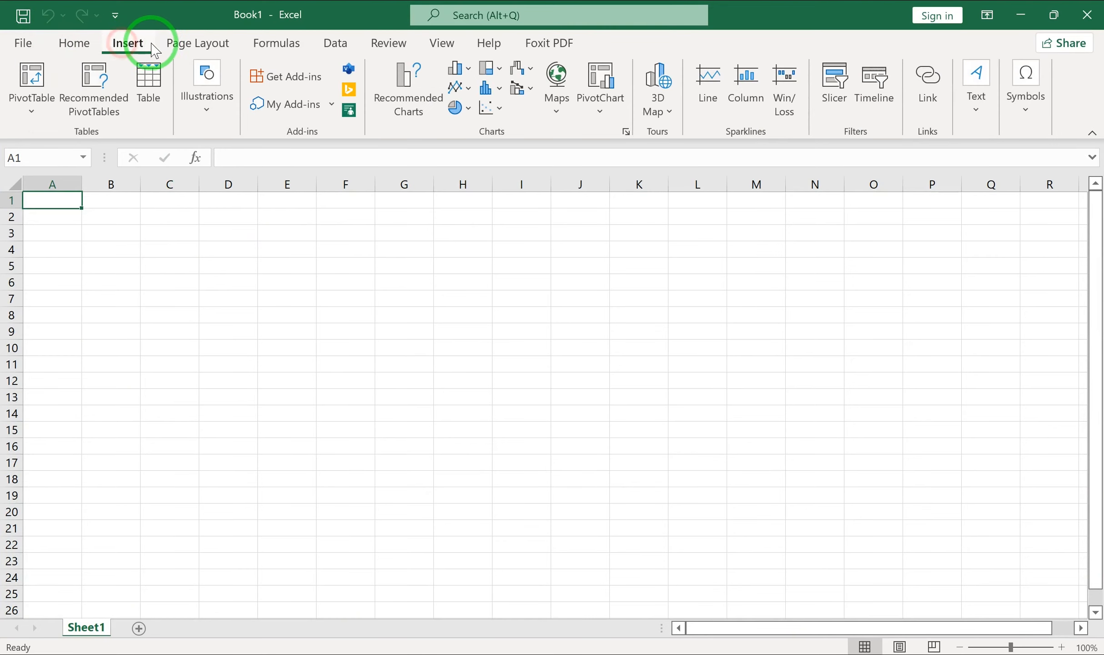
left_click(194, 44)
left_click(298, 48)
left_click(334, 44)
left_click(387, 44)
left_click(452, 50)
left_click(482, 45)
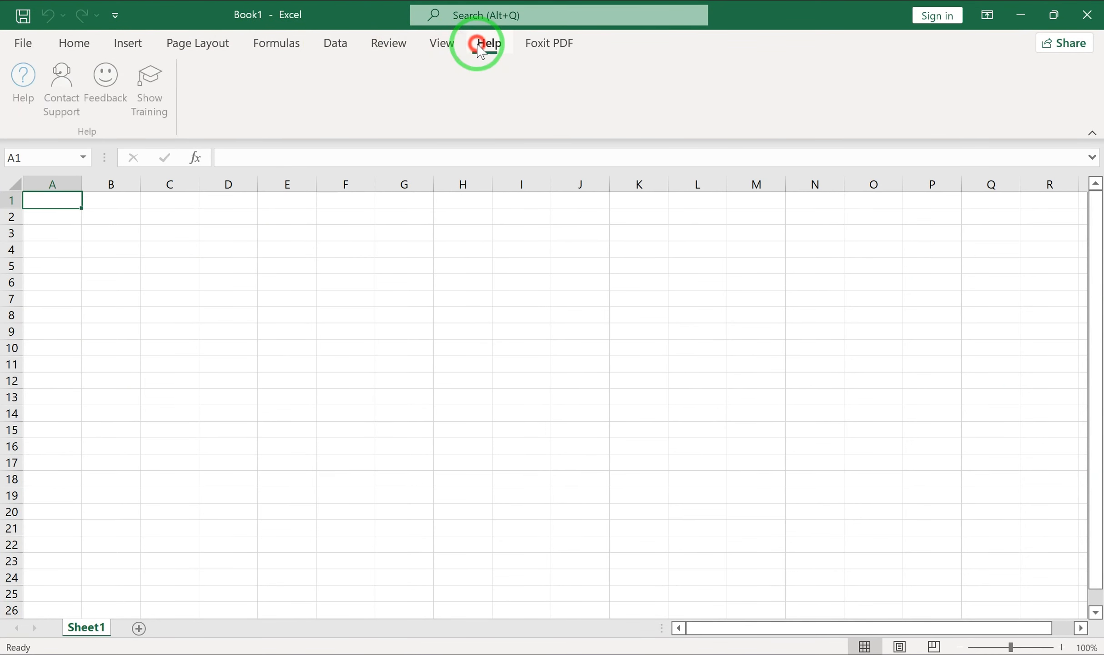
left_click(72, 44)
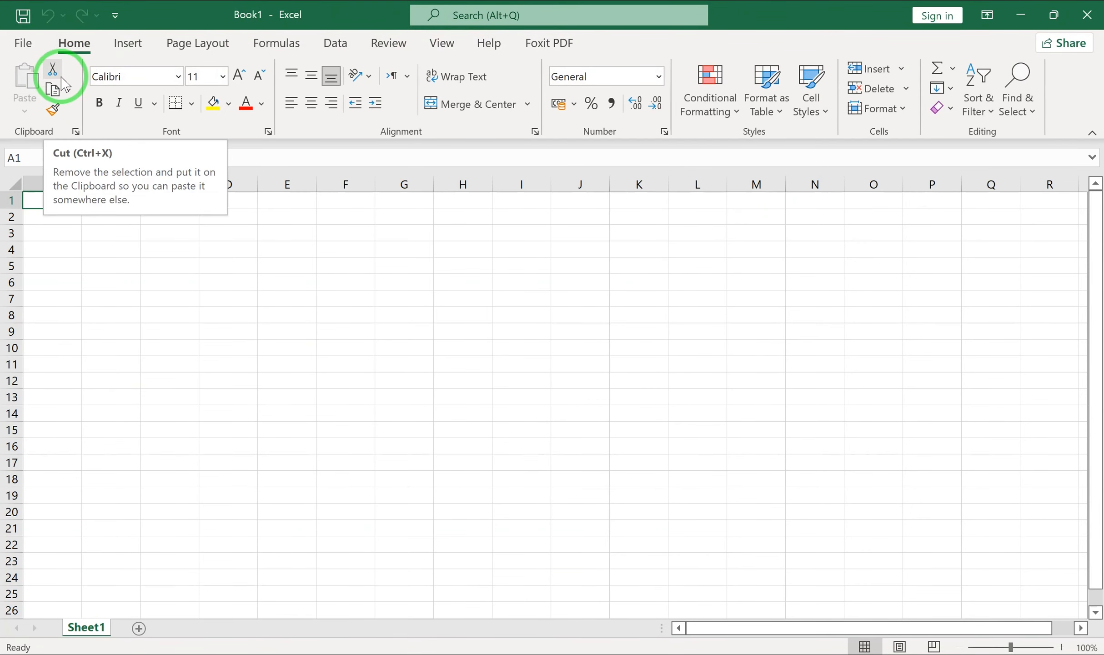
Step: Rename the first worksheet as 1, add a second worksheet and name it 2
double_click(88, 629)
type("1")
left_click(89, 630)
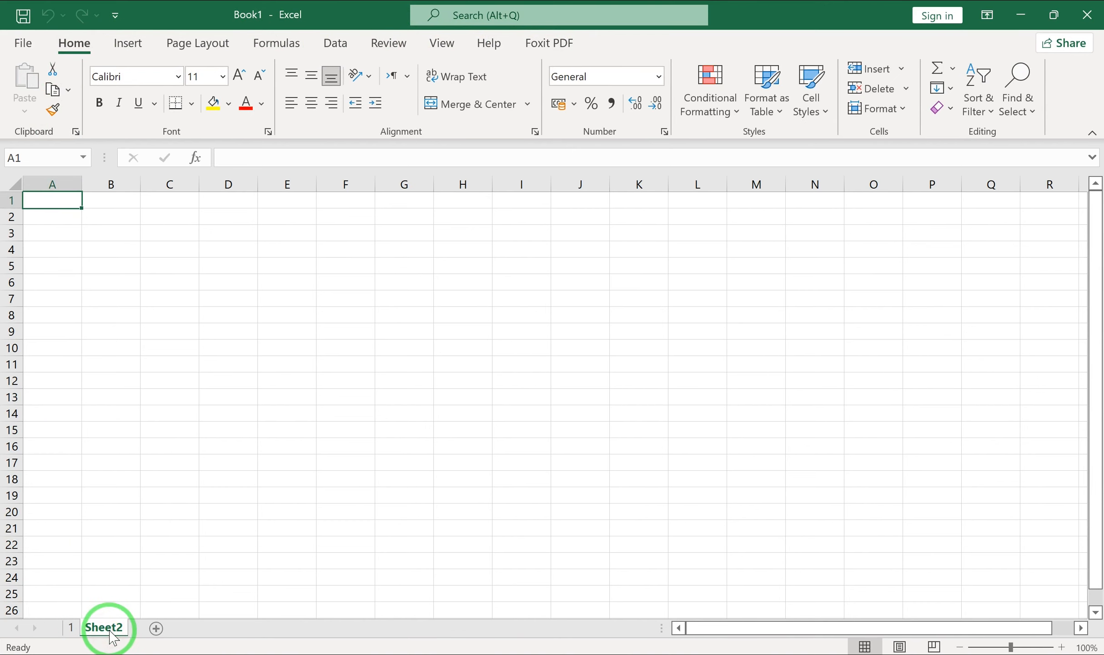
double_click(105, 629)
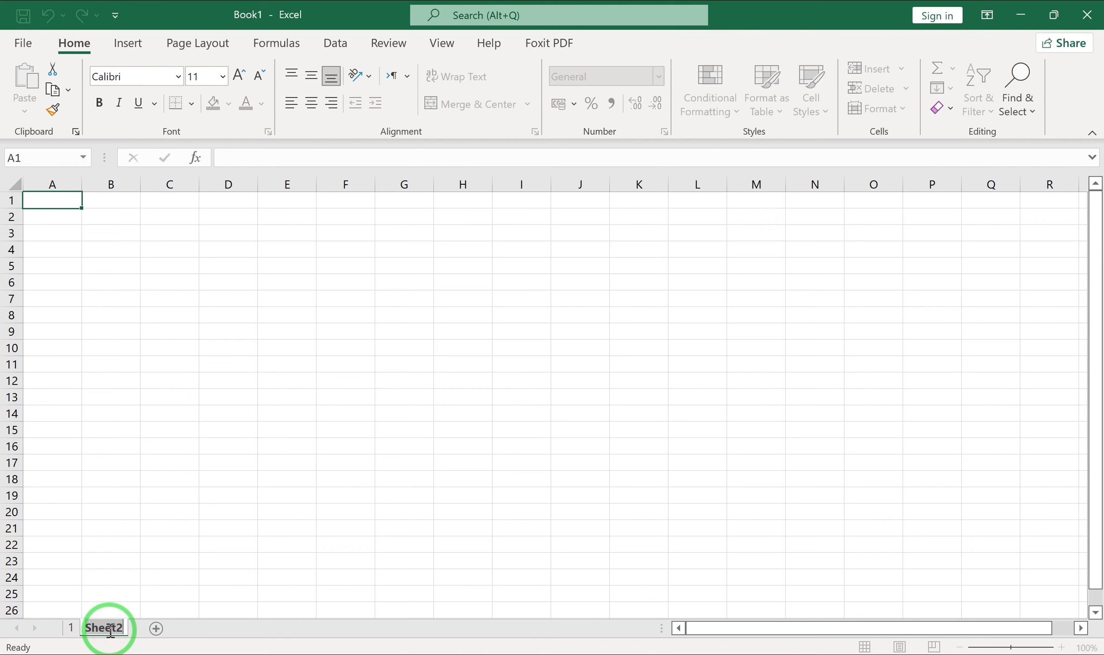
type("2")
key("Return")
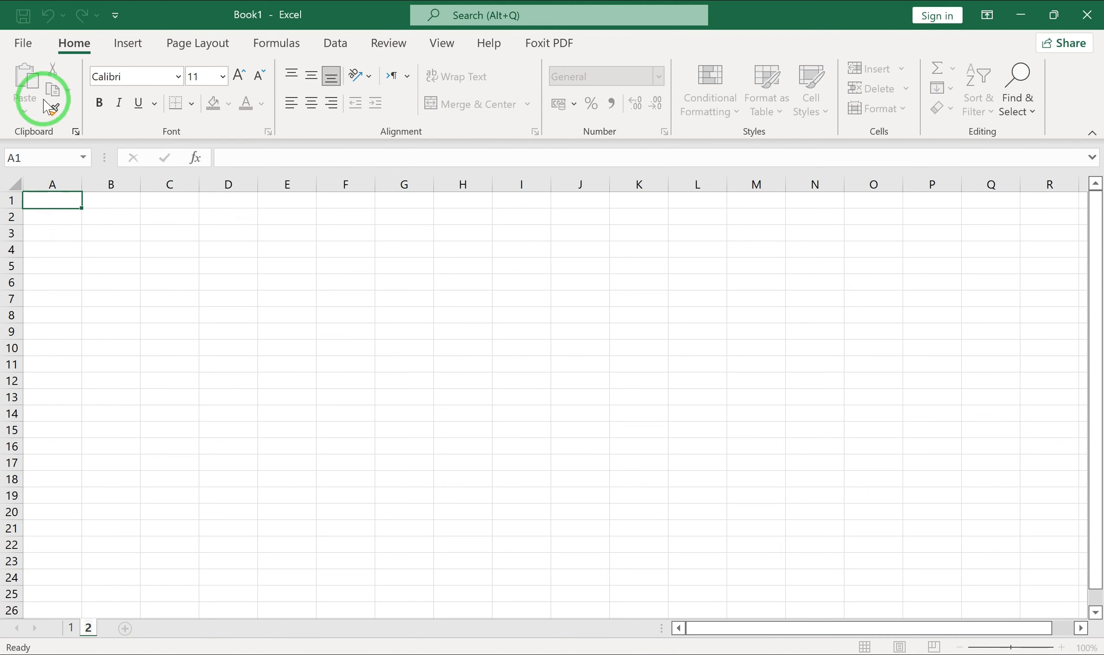
left_click(84, 234)
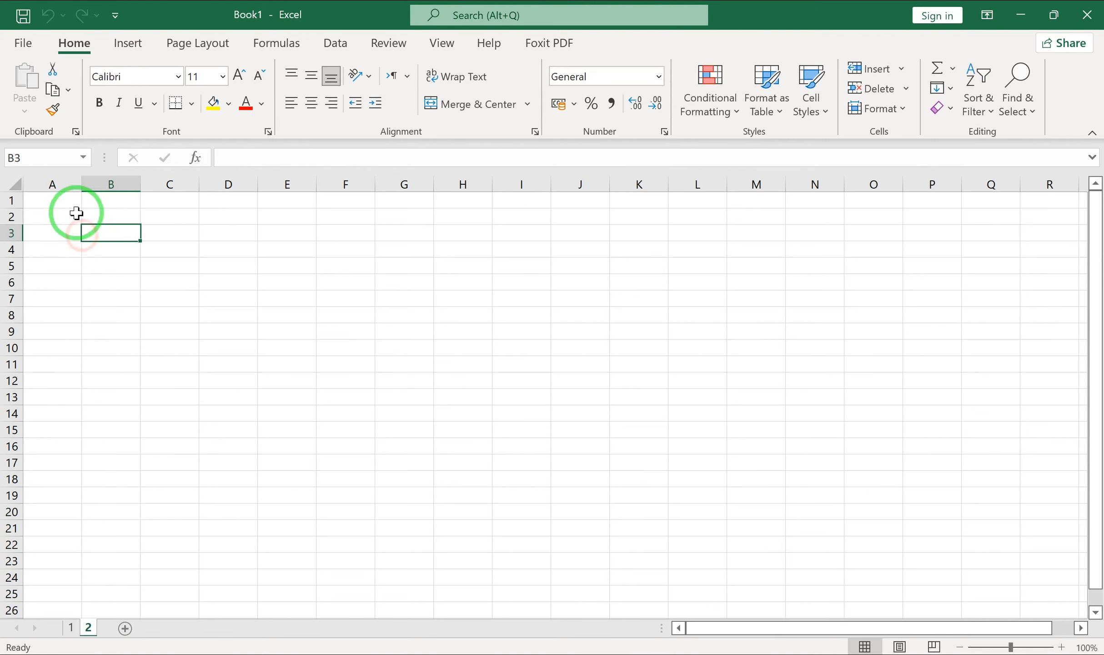
Step: Save the workbook to the Desktop folder under the file name Mtech
left_click(24, 26)
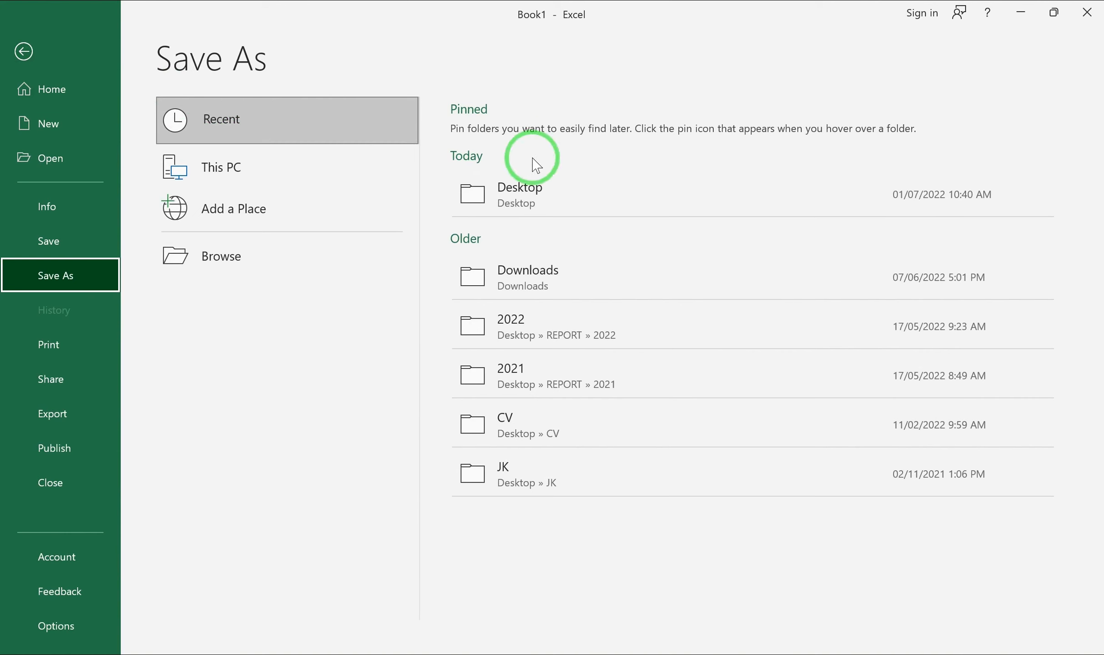
left_click(556, 201)
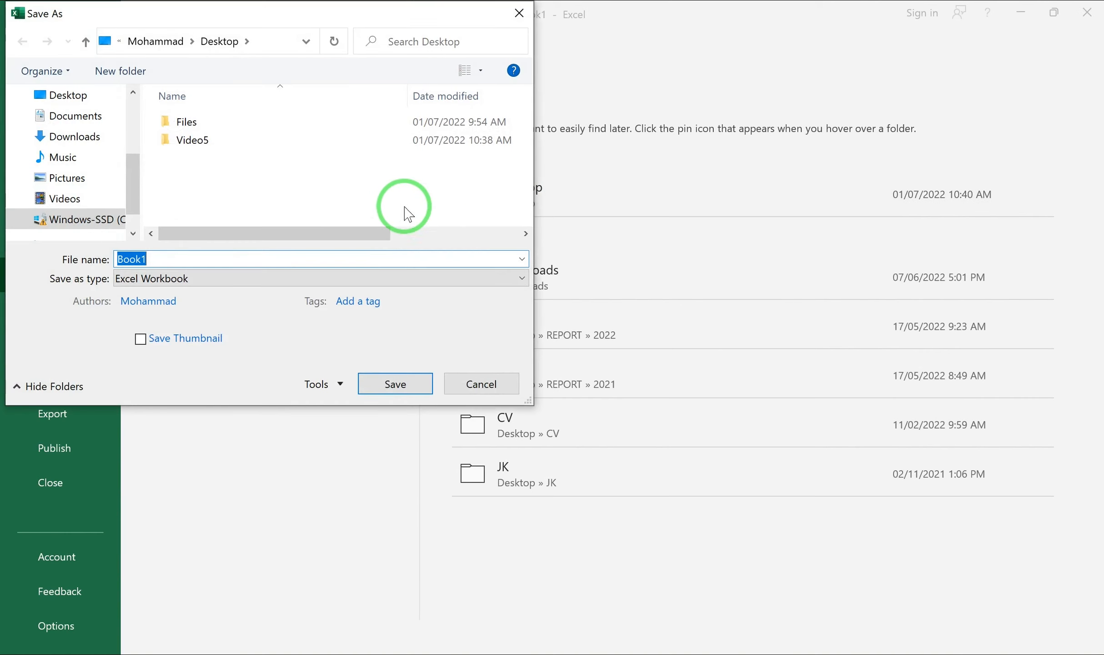
type("Mtech")
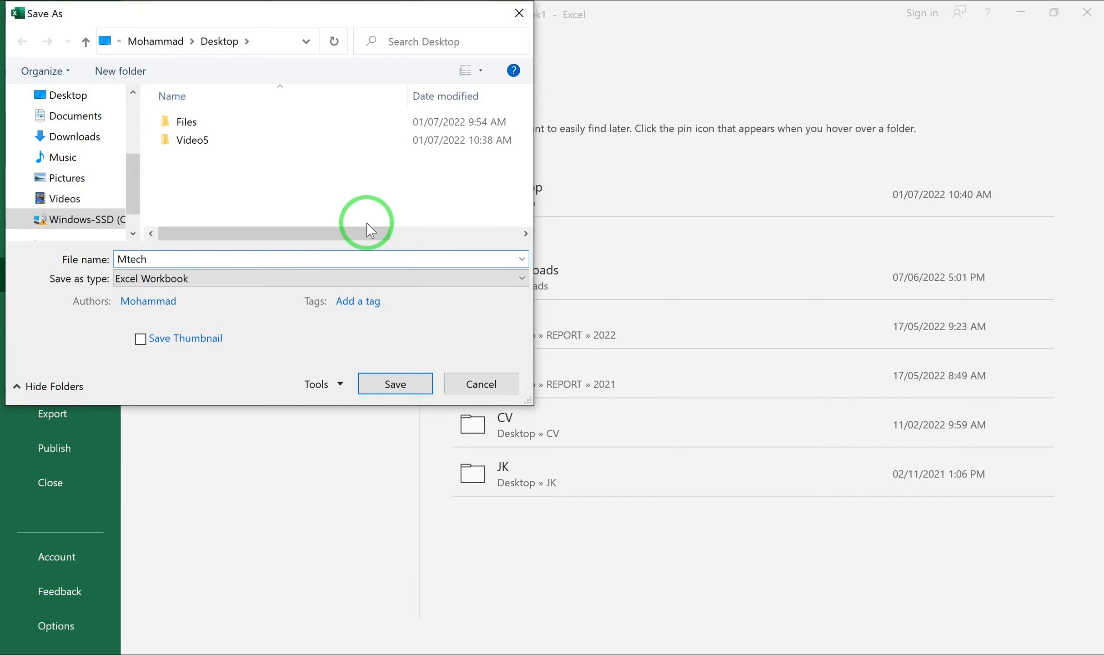
left_click(395, 384)
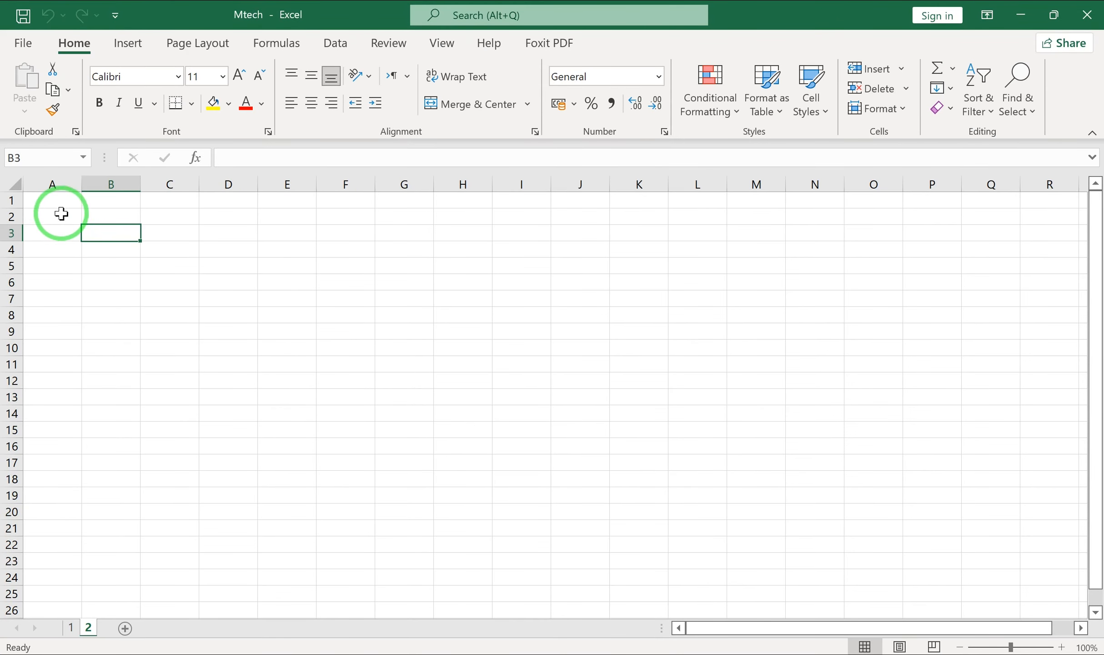
Step: Select column A, row 1, and cells A1 and B2 in turn to examine how columns, rows and cell references work
left_click(46, 179)
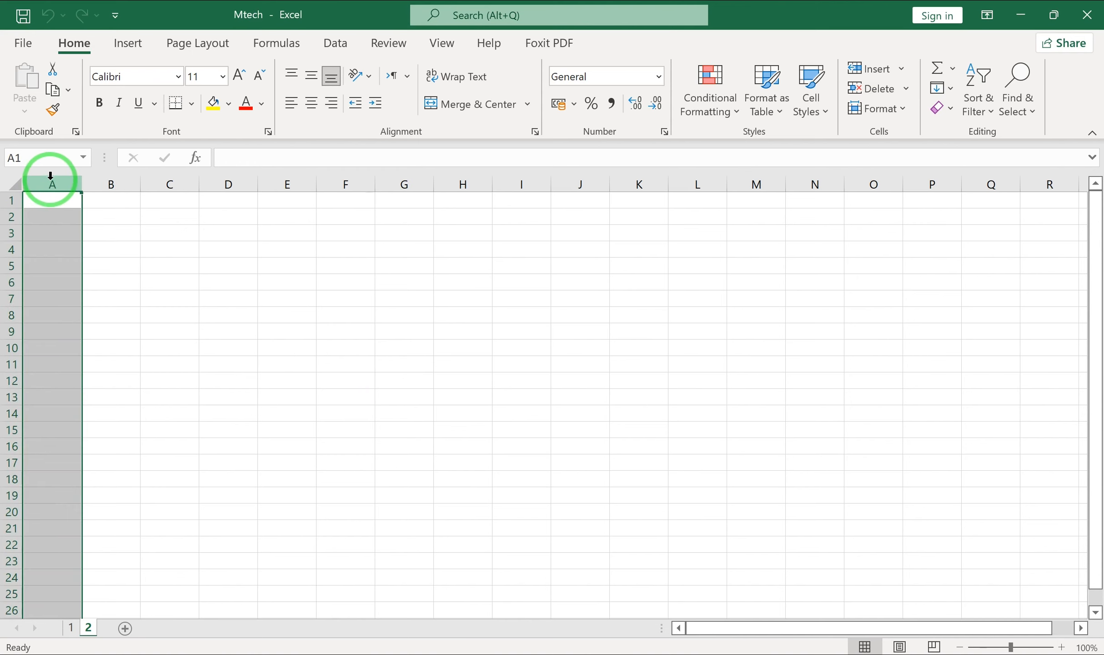
left_click(10, 200)
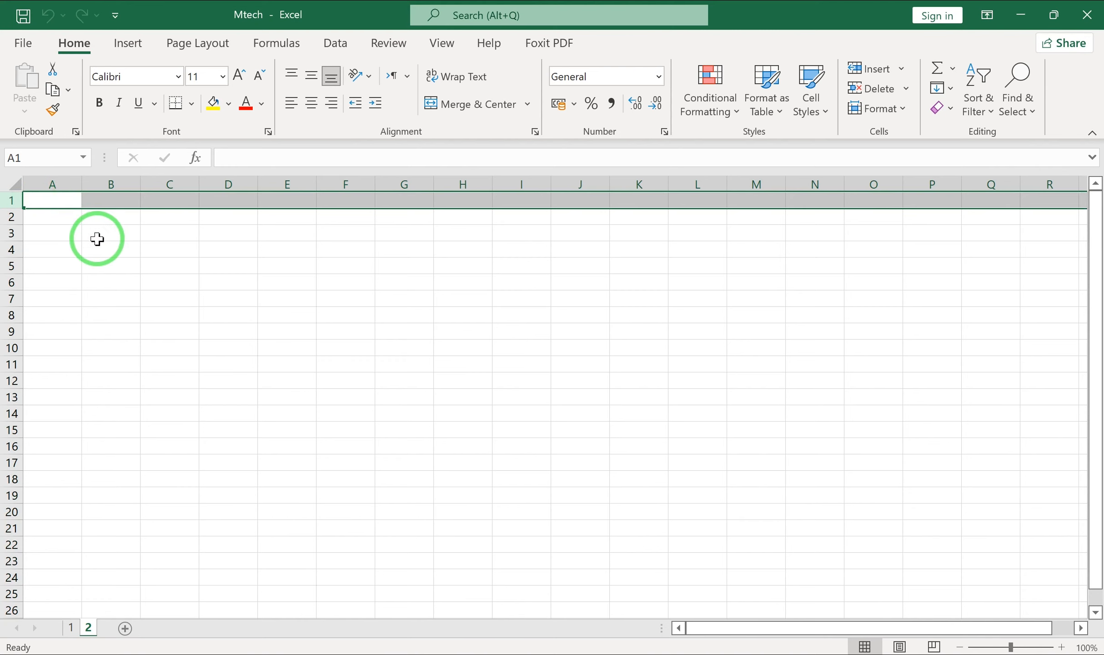
left_click(47, 201)
left_click(90, 219)
left_click(52, 198)
left_click(93, 220)
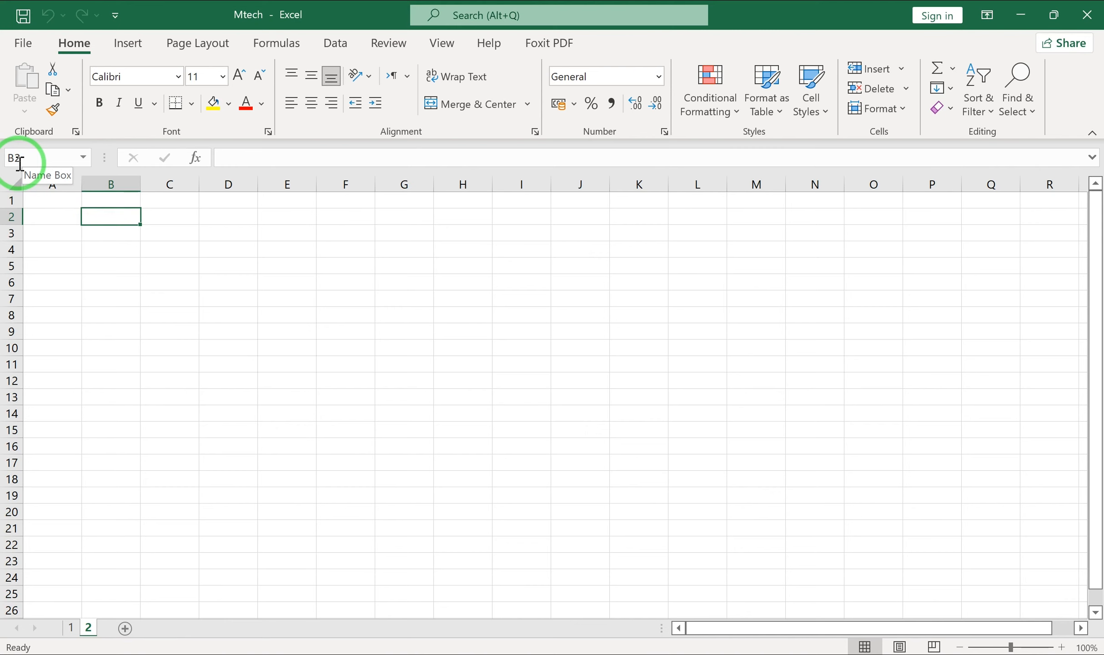
Step: Enter the headers Date, Invoice Number and Amount in cells A1, B1 and C1 of sheet 2
left_click(58, 202)
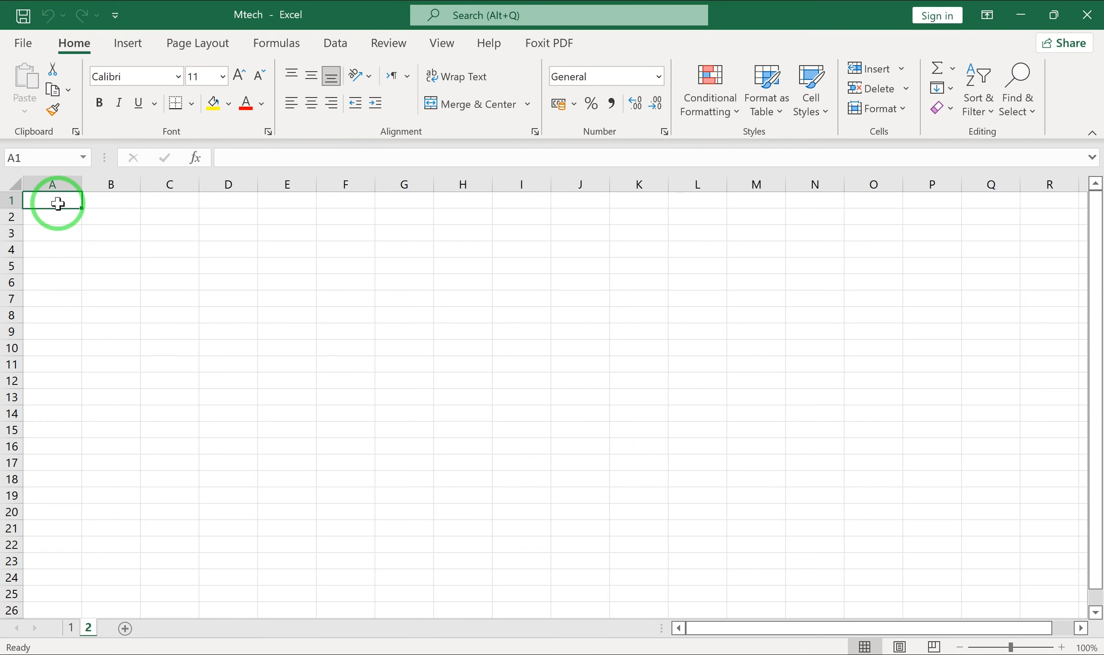
type("Date")
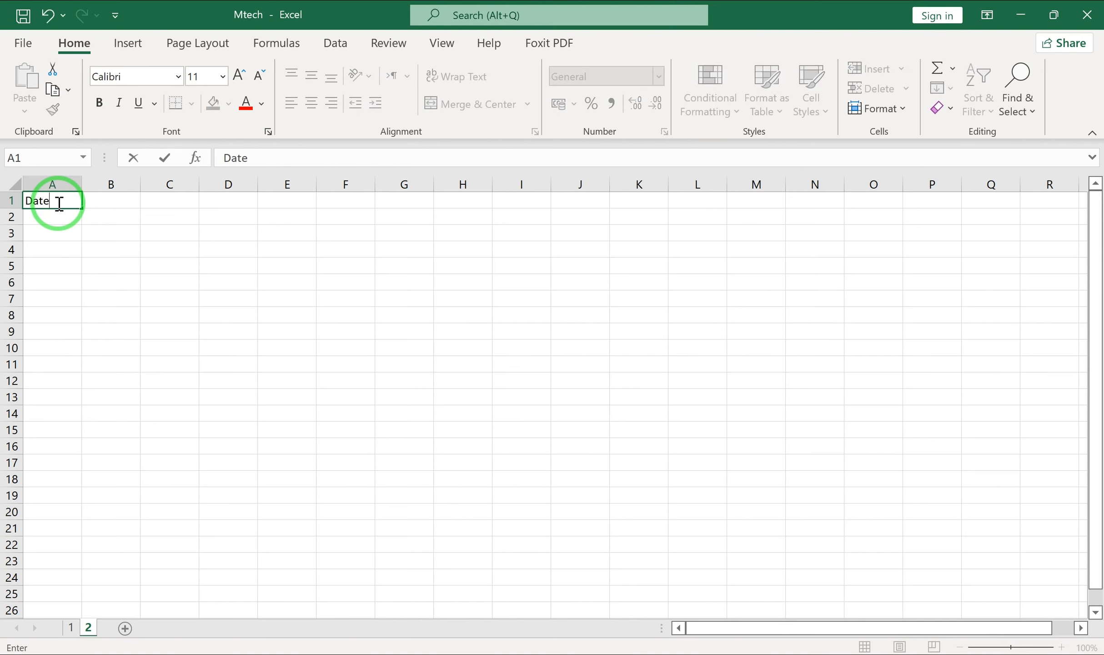
key("Tab")
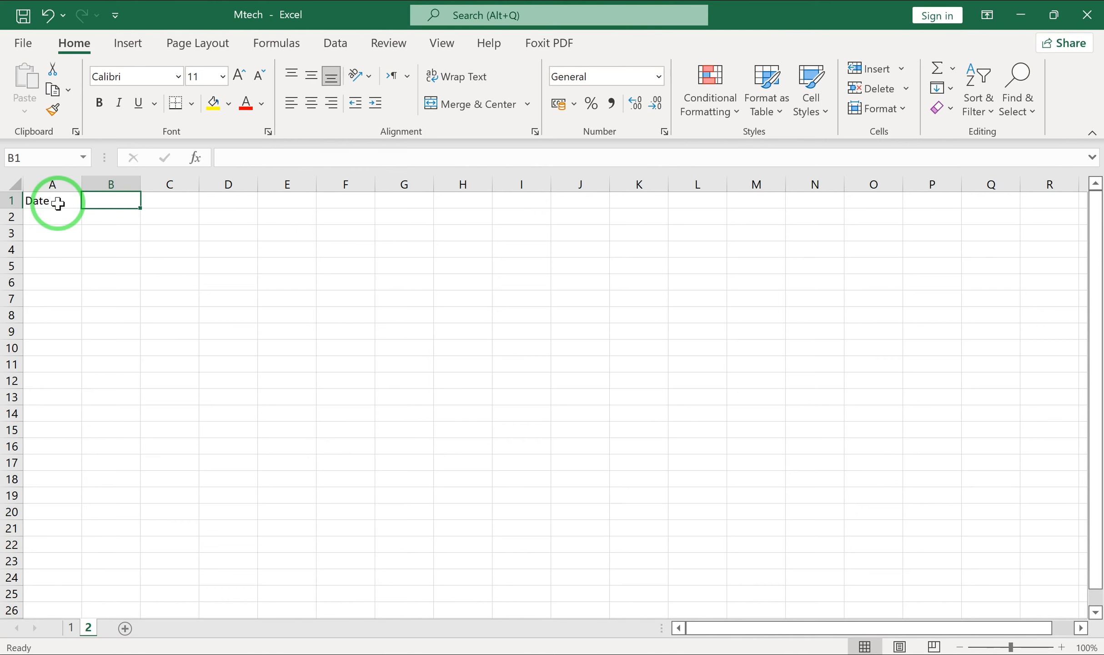
type("Invoice")
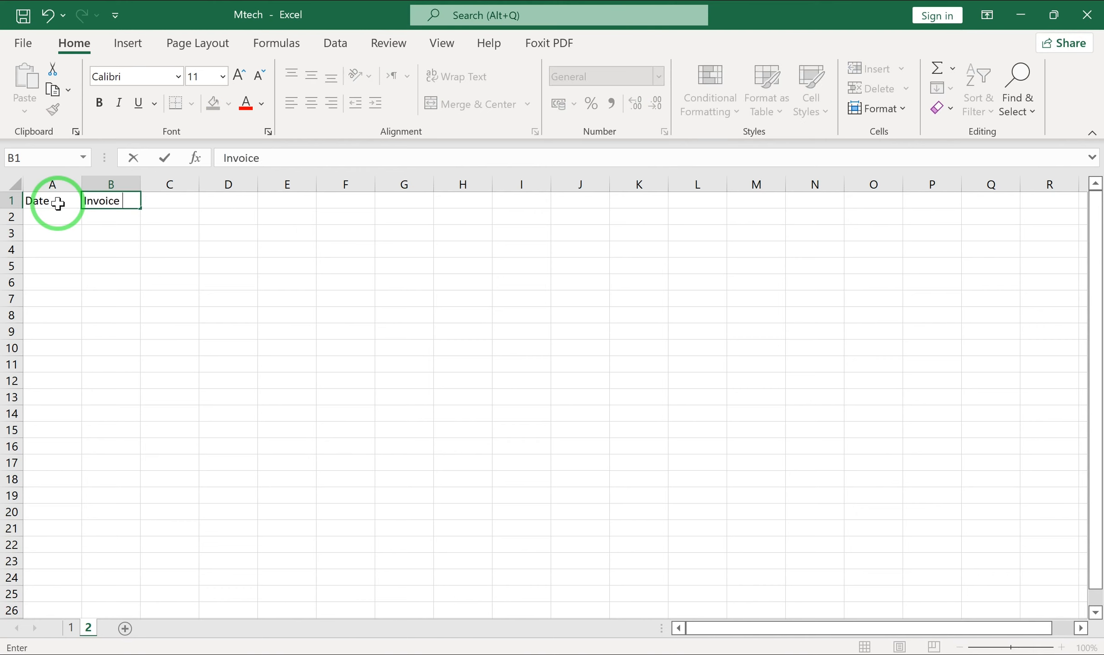
type(" Number")
key("Tab")
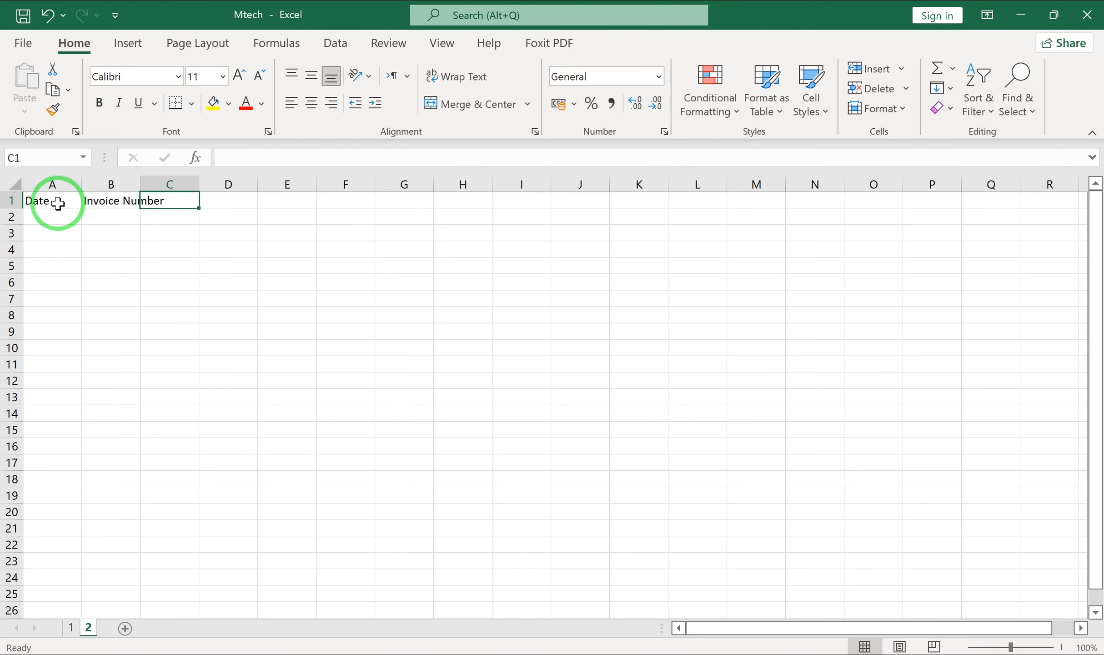
type("Amount")
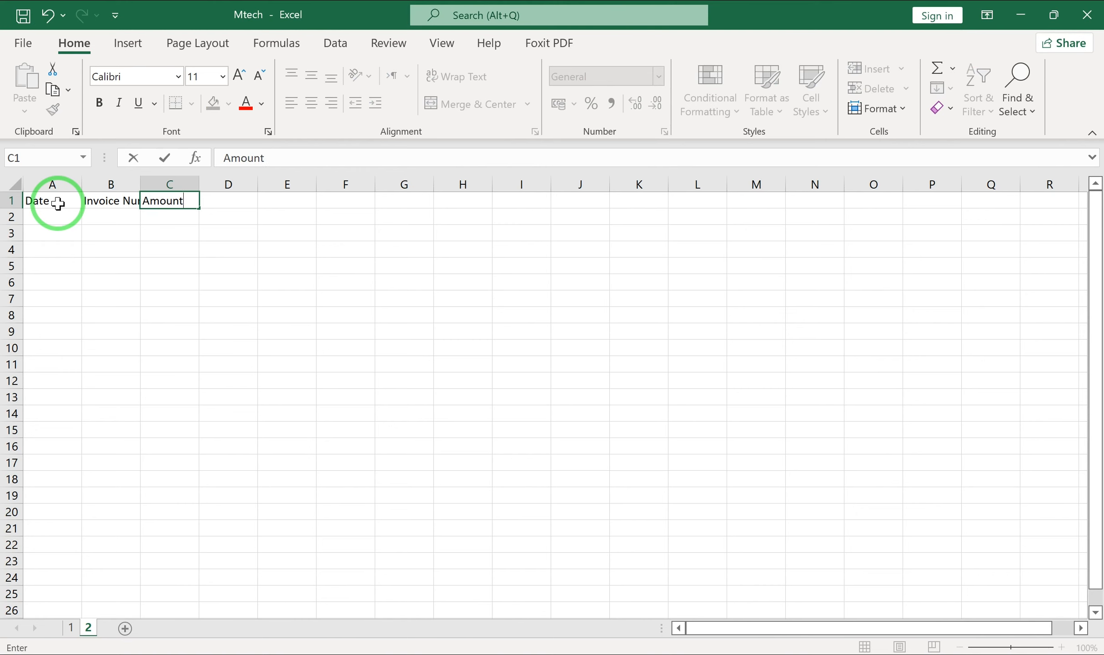
key("Left")
Step: Fill row 2 with the date 12/05/2022, a 17-digit invoice number and the amount 1280
key("Left")
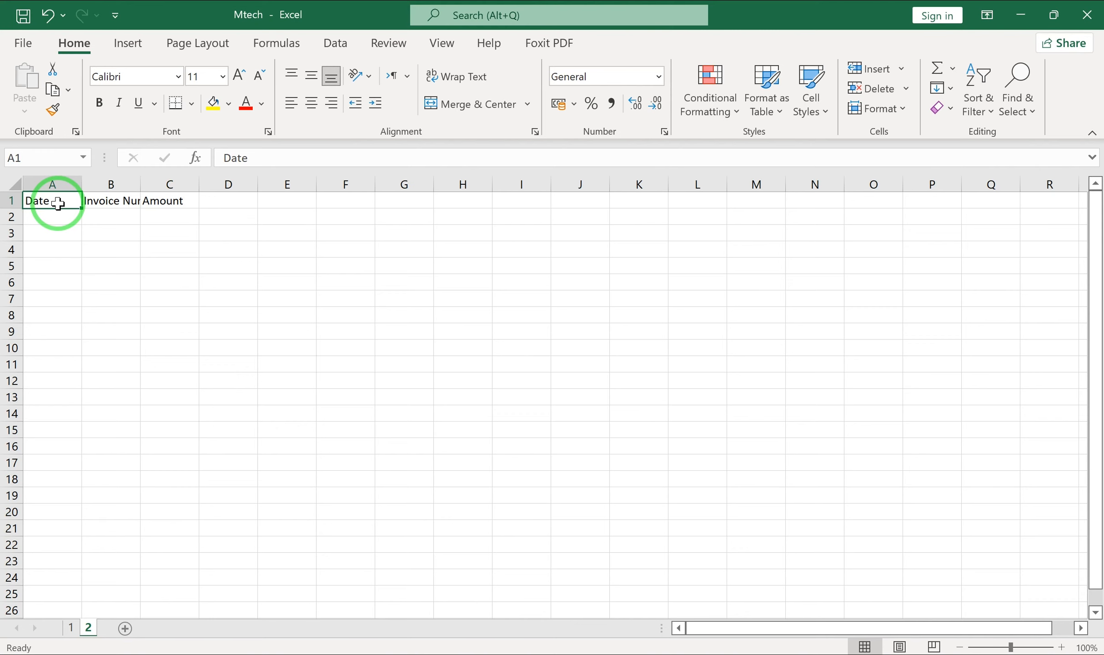
key("Down")
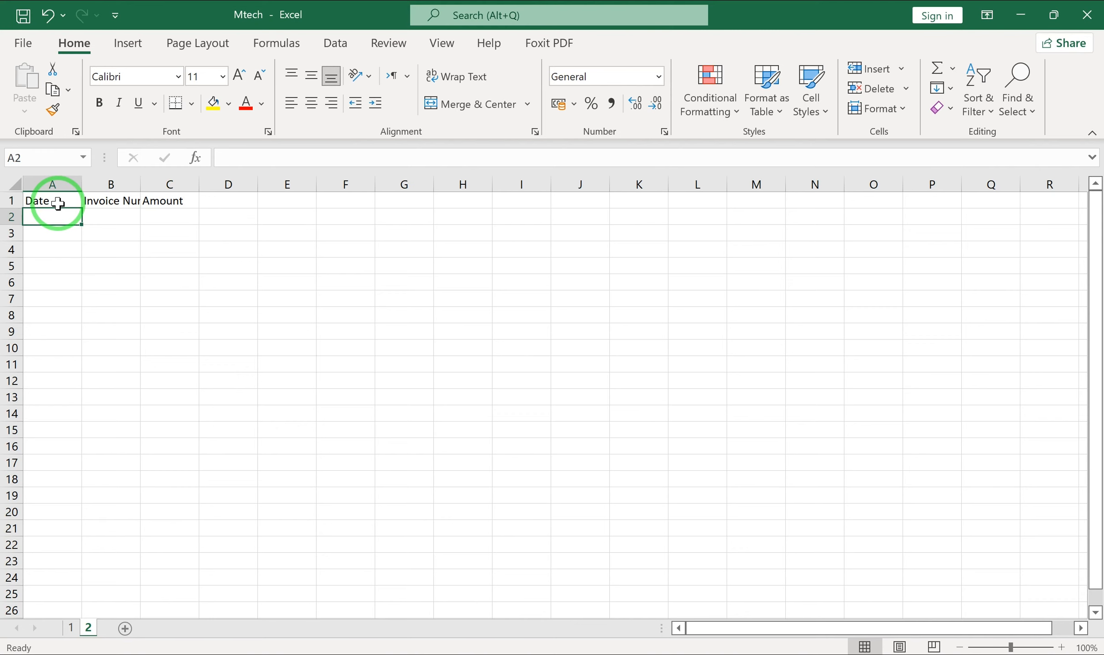
key("Down")
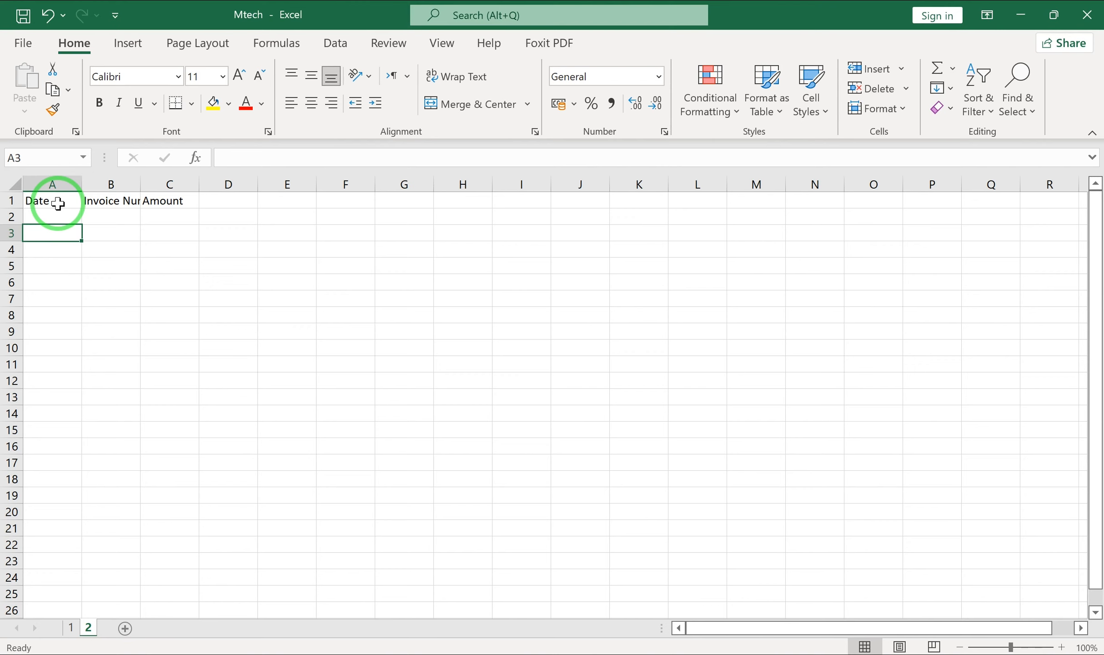
key("Up")
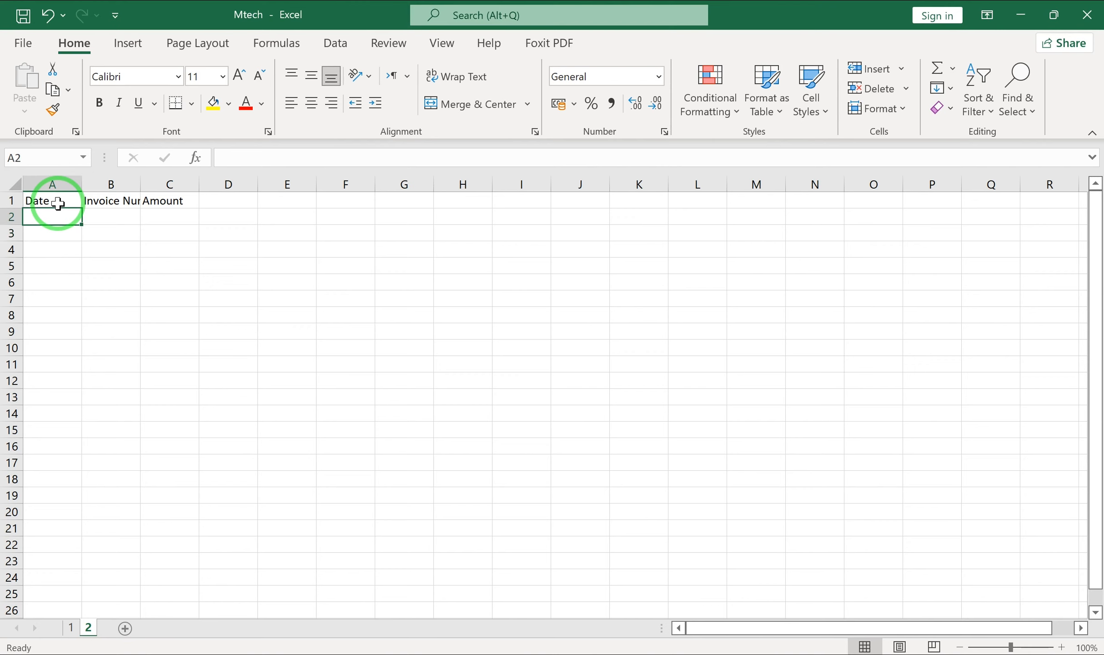
type("12/05")
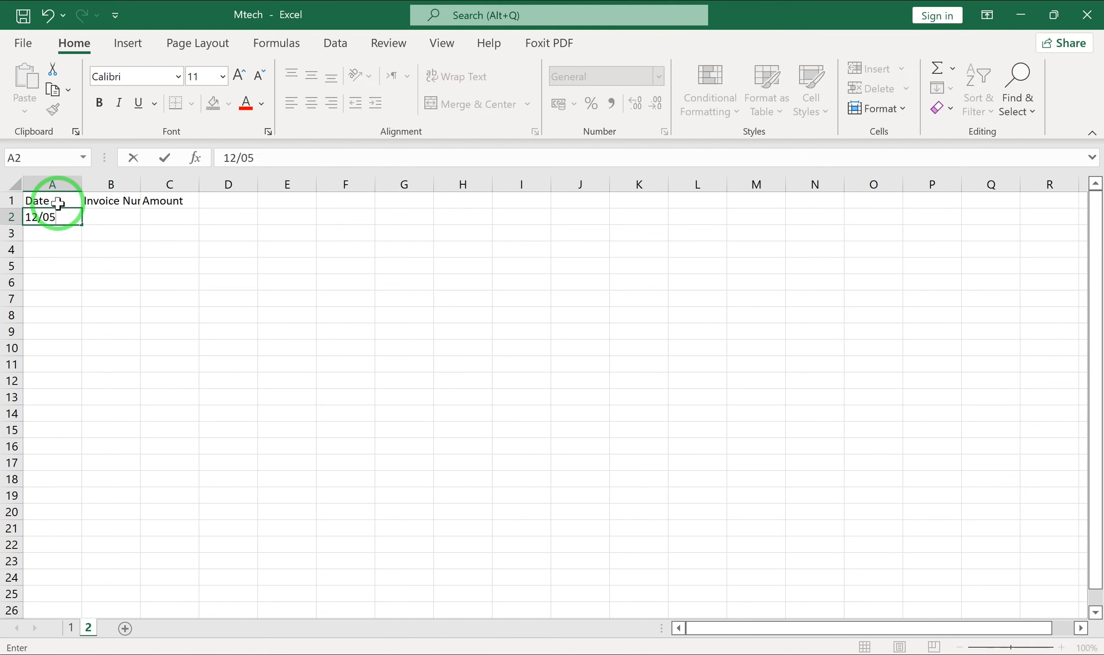
type("/2022")
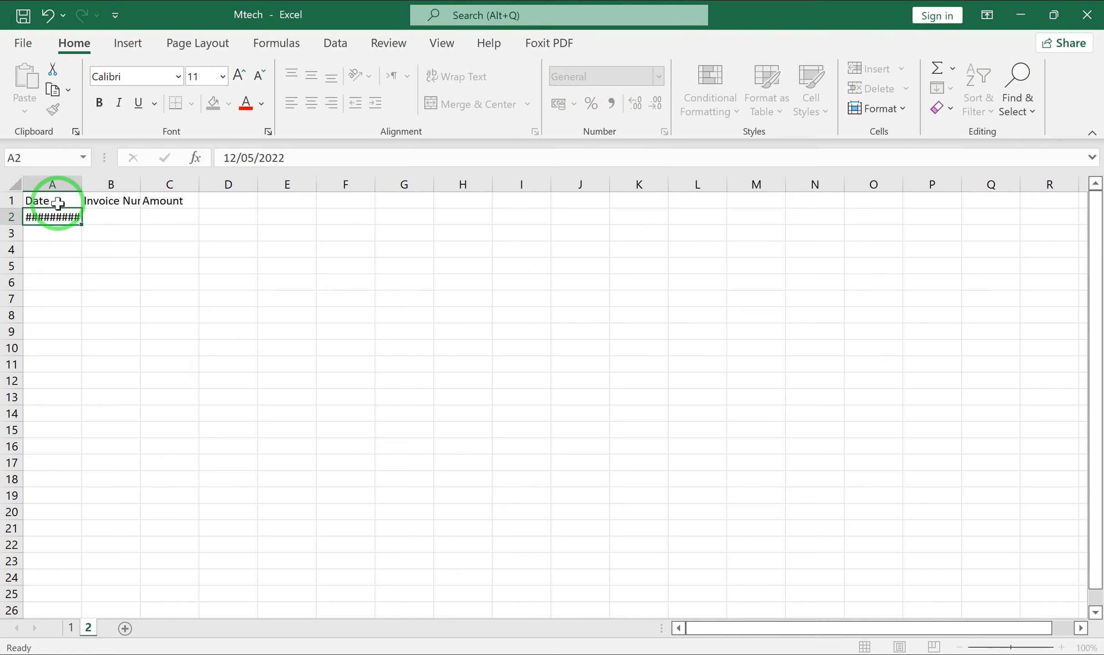
key("Tab")
type("12312412312412312")
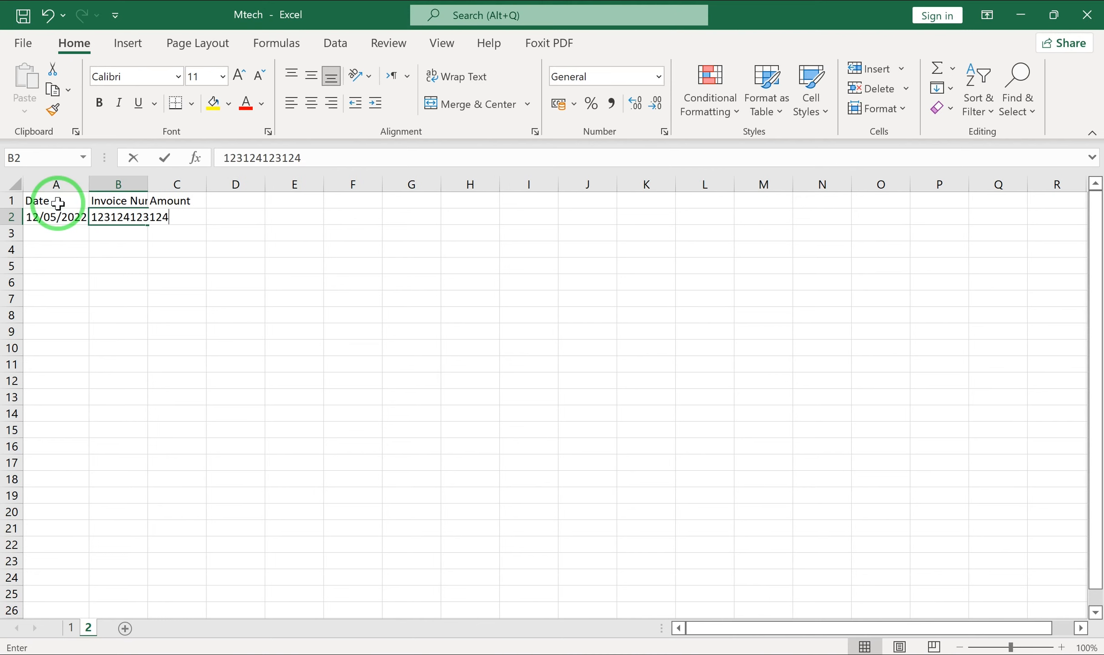
key("Tab")
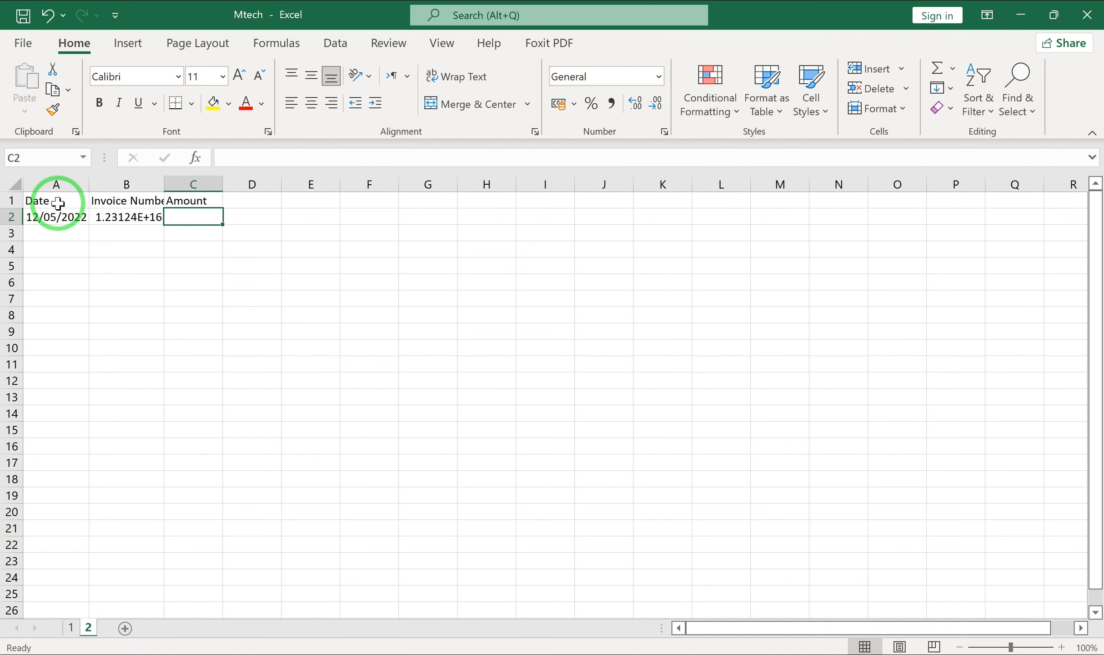
type("1280")
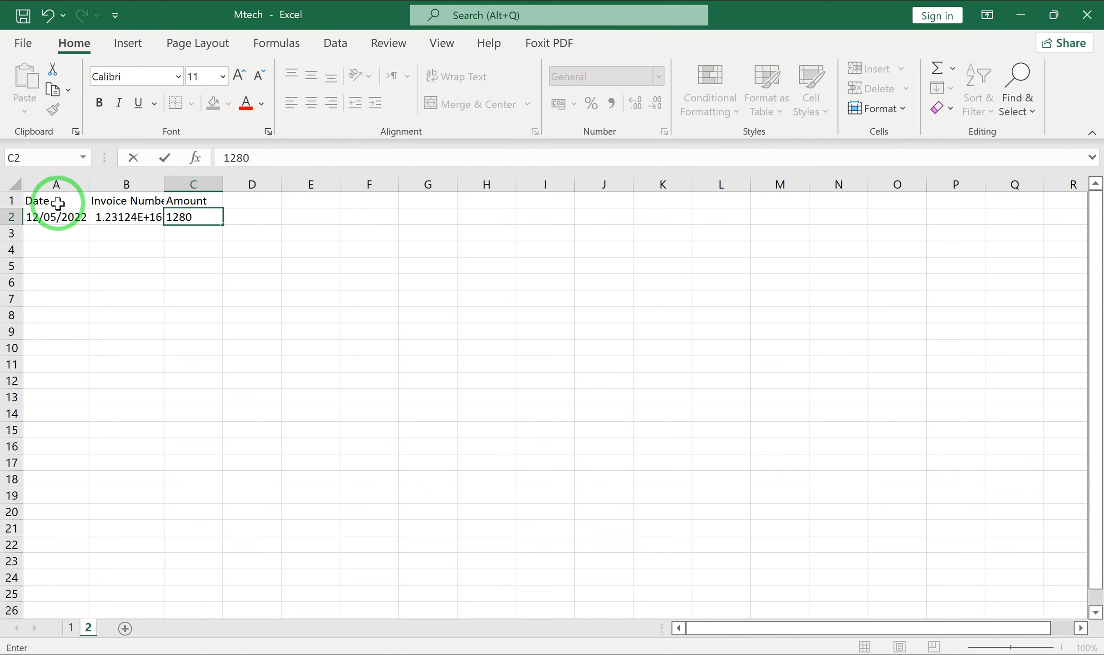
Step: Inspect the full content of the Invoice Number header cell B1 in the formula bar
left_click(132, 203)
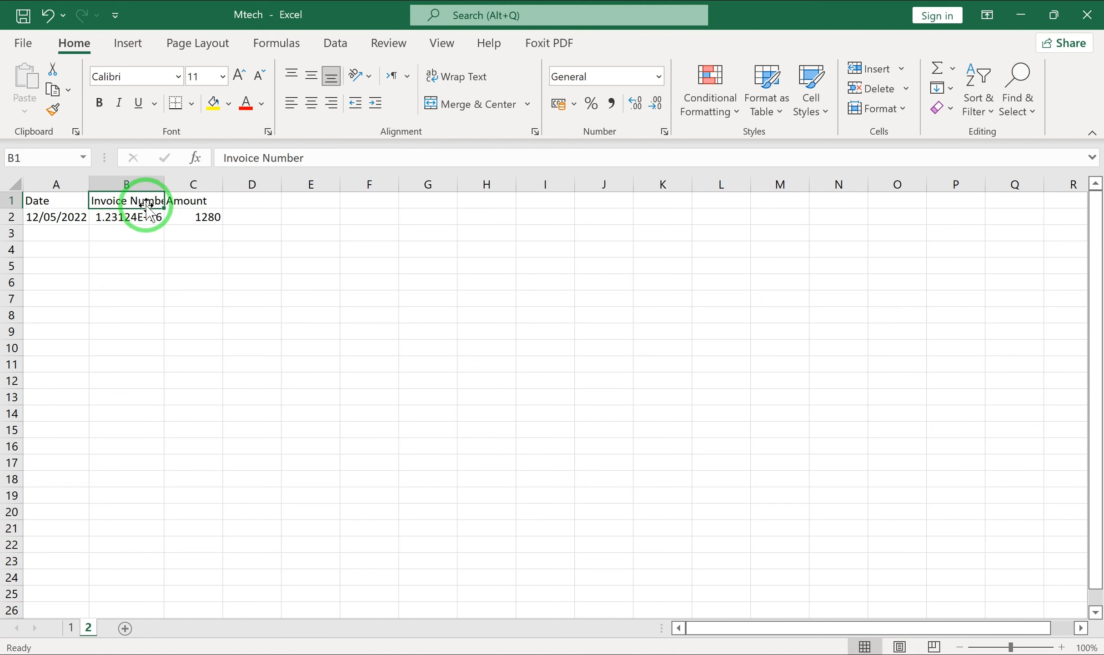
left_click(136, 232)
left_click(130, 201)
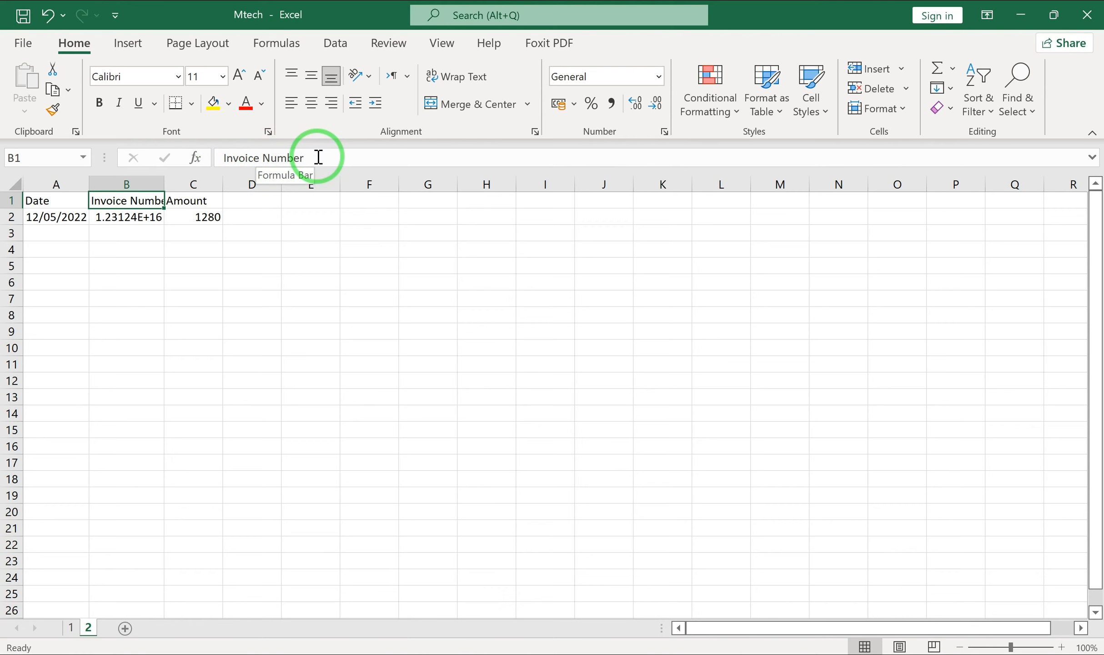
Step: Widen column B enough to fit the whole Invoice Number header
left_click(142, 217)
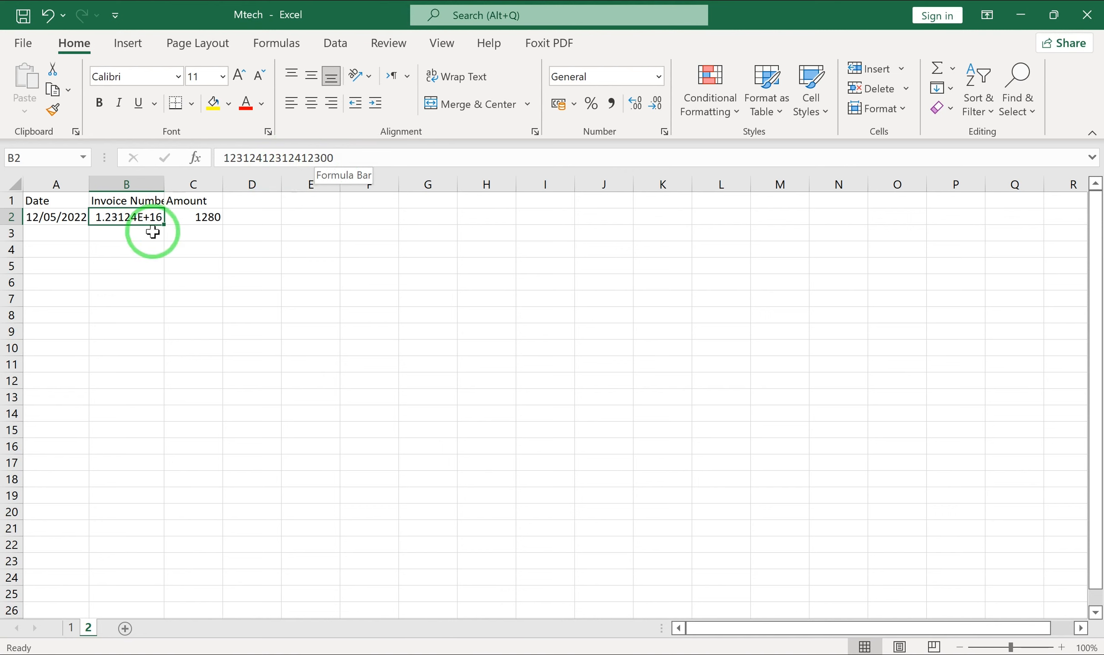
left_click(135, 201)
left_click(152, 184)
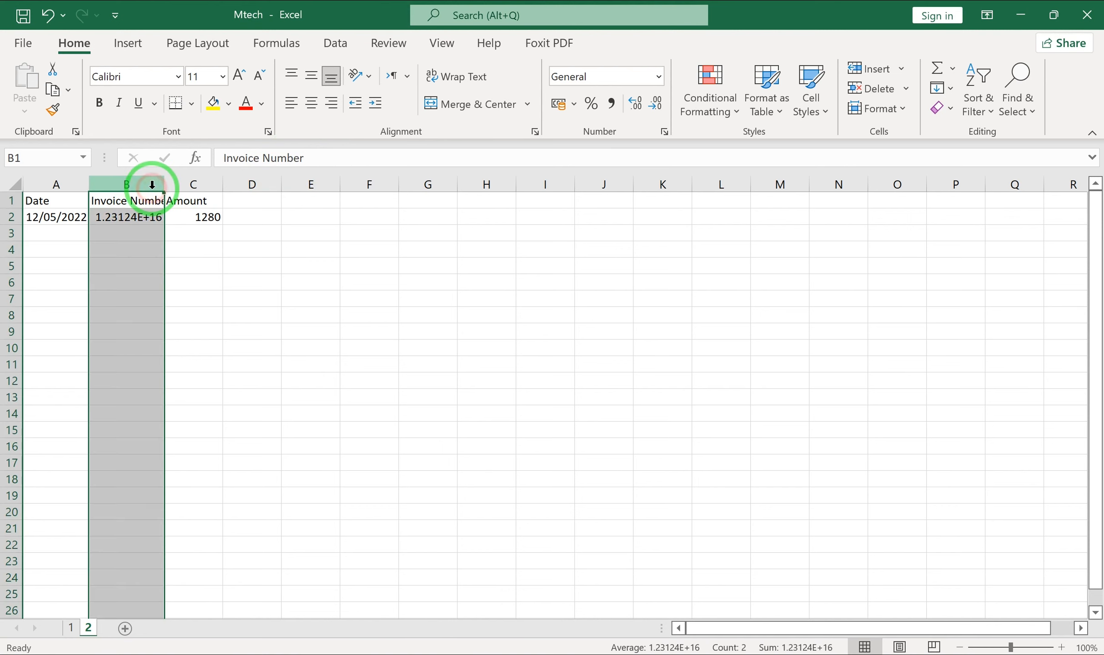
left_click_drag(164, 184, 185, 184)
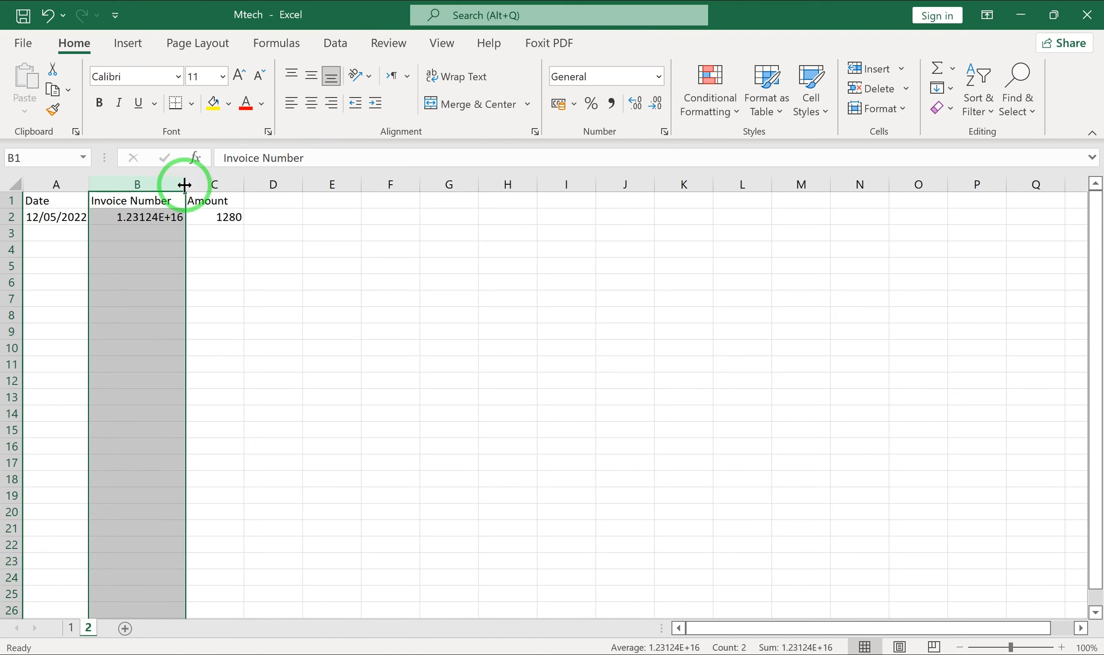
left_click(94, 279)
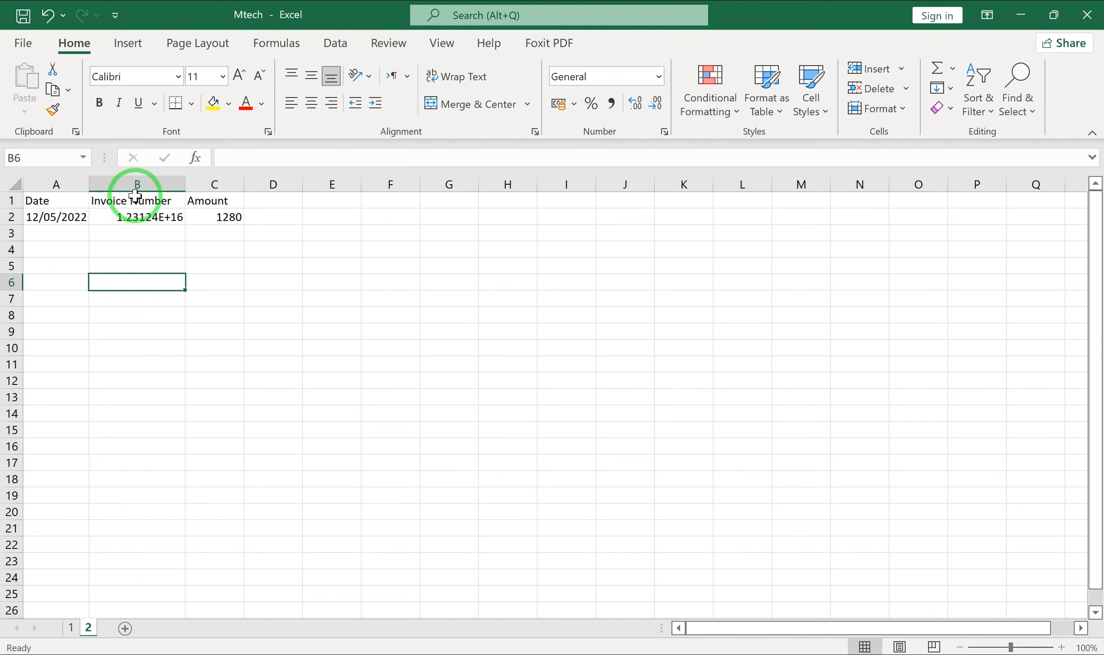
left_click(57, 270)
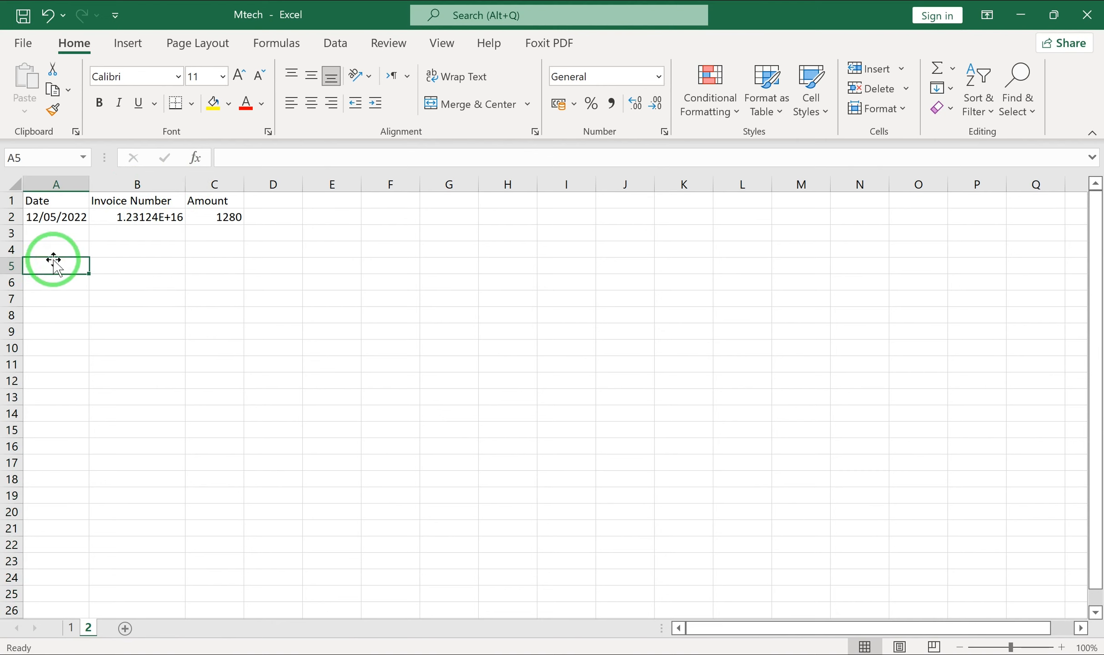
Step: Format the Date column A as dates in the 14 Mar 2012 style, and compare it by undoing and redoing the change
left_click(149, 221)
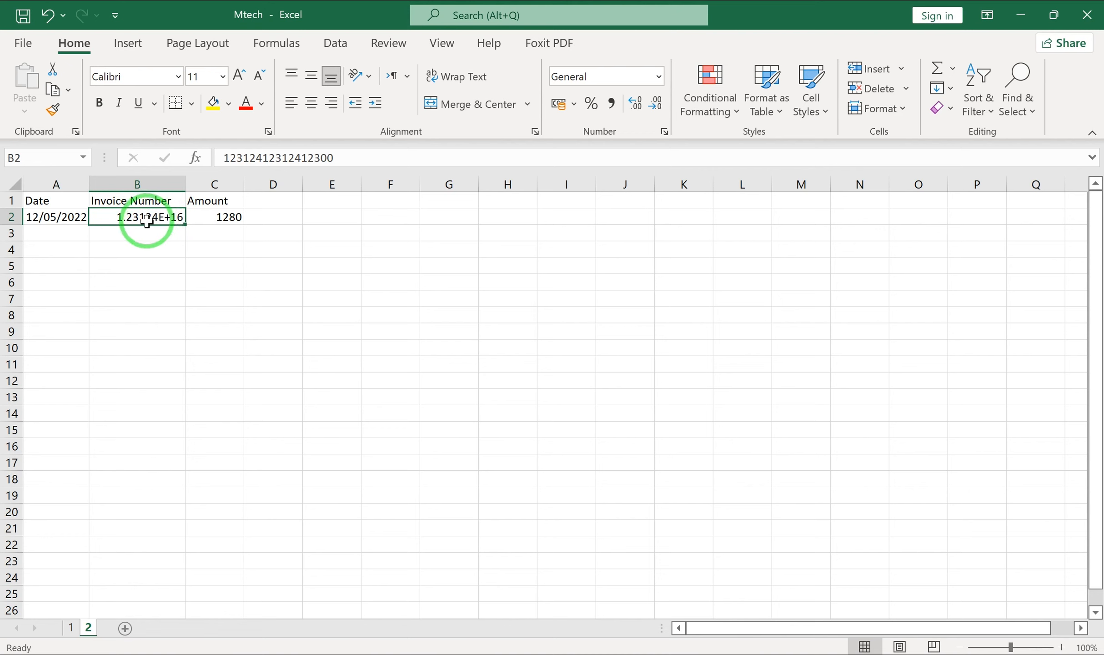
left_click(50, 184)
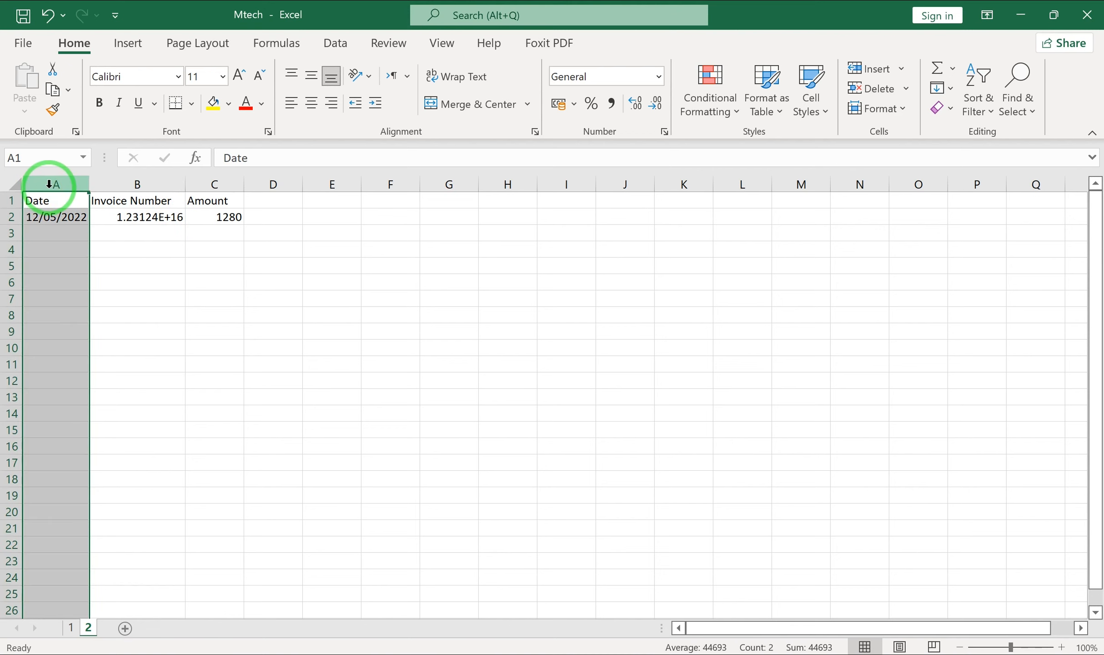
right_click(50, 184)
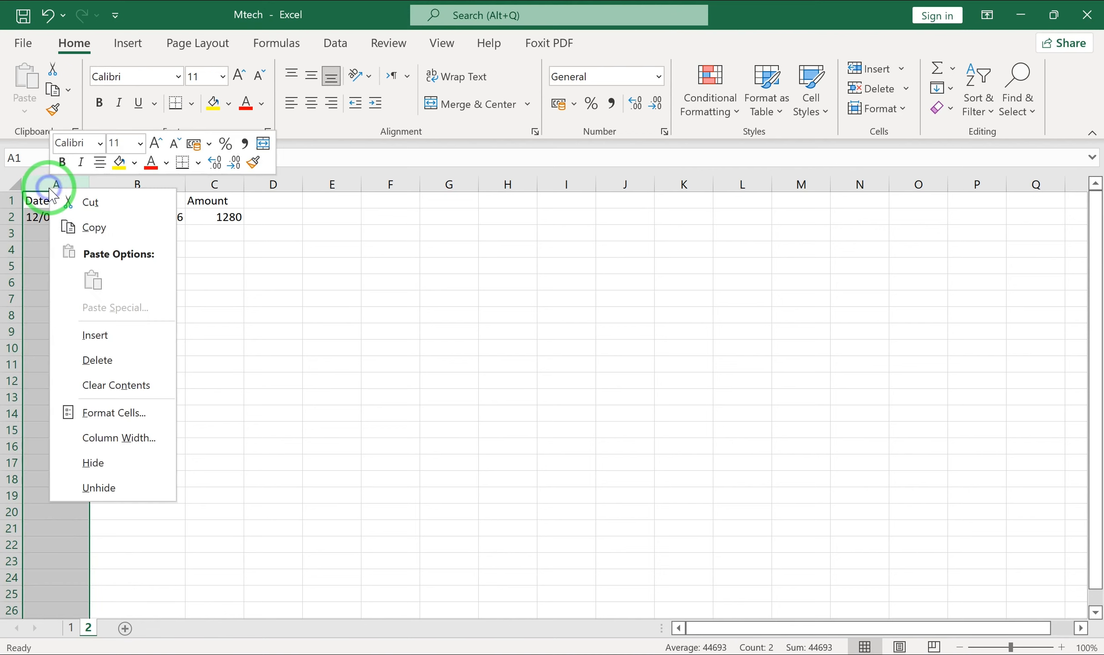
left_click(107, 413)
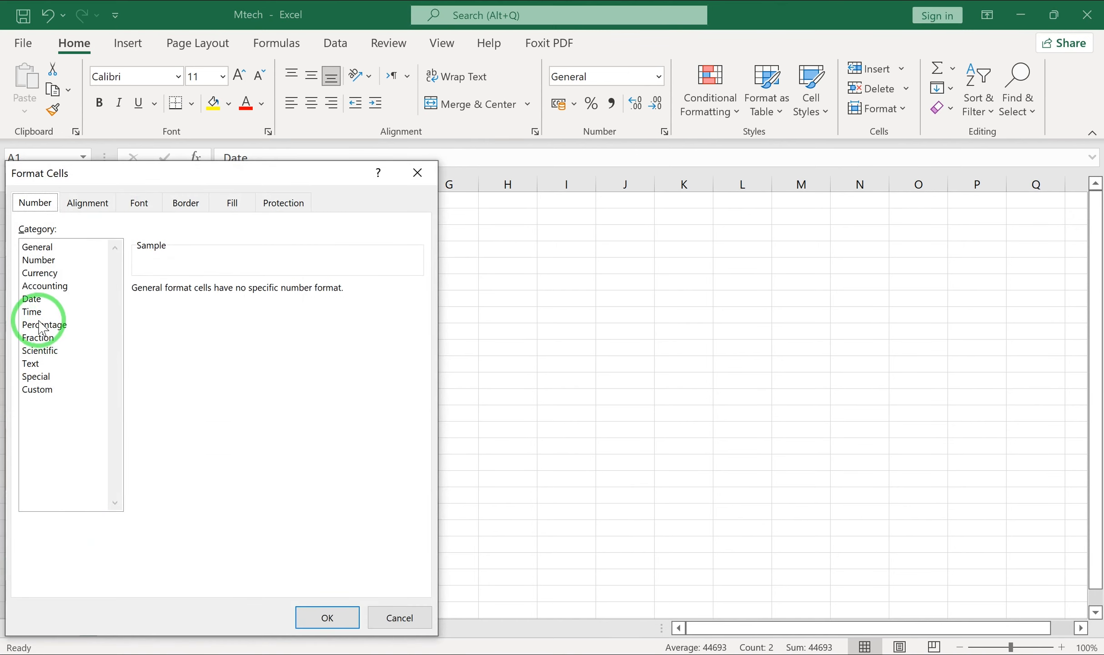
left_click(34, 299)
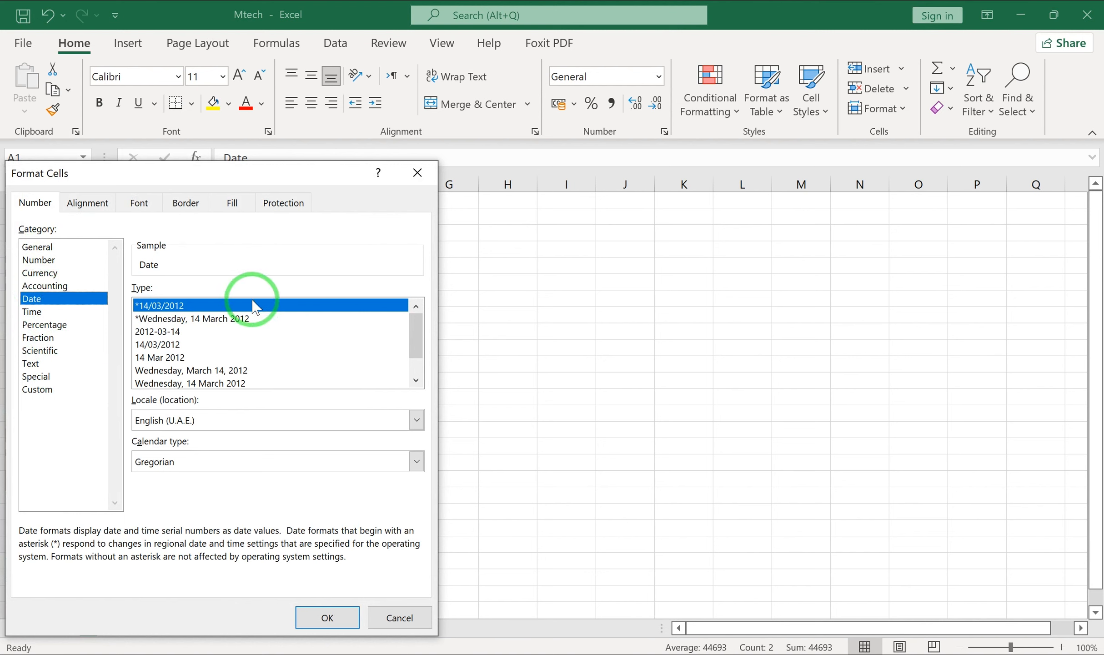
left_click(170, 358)
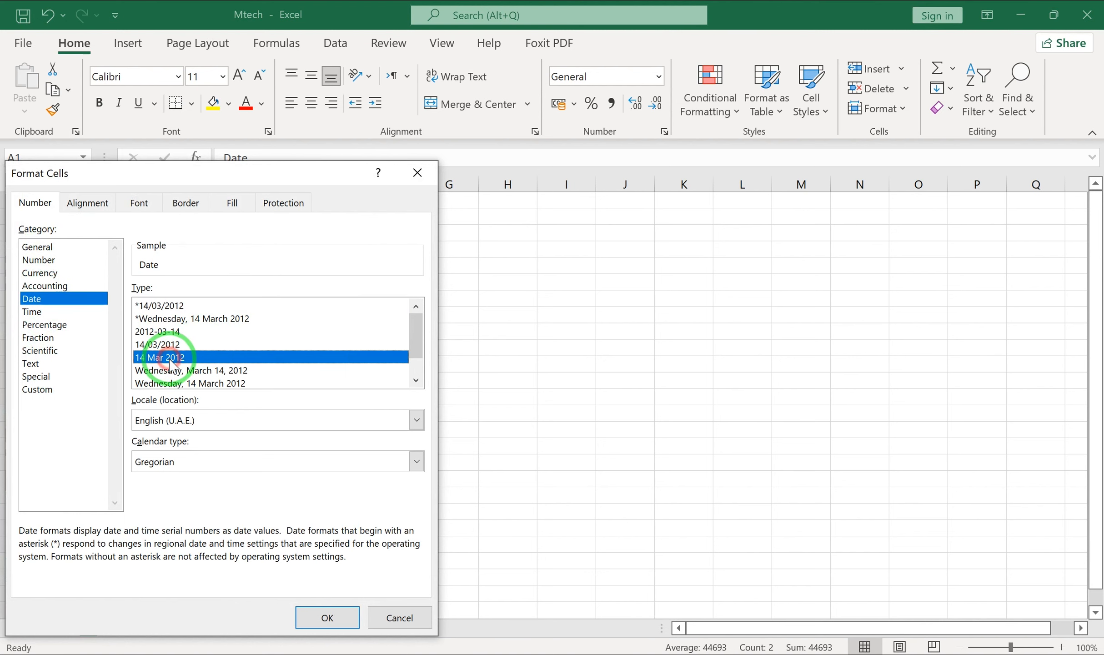
left_click(329, 617)
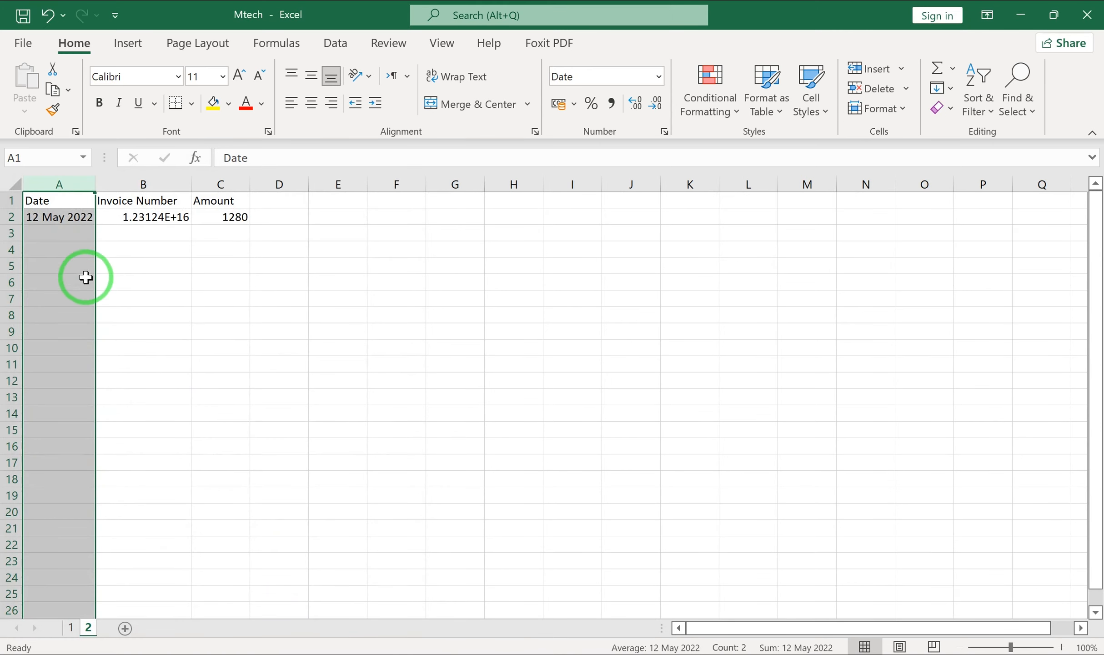
left_click(49, 16)
left_click(83, 15)
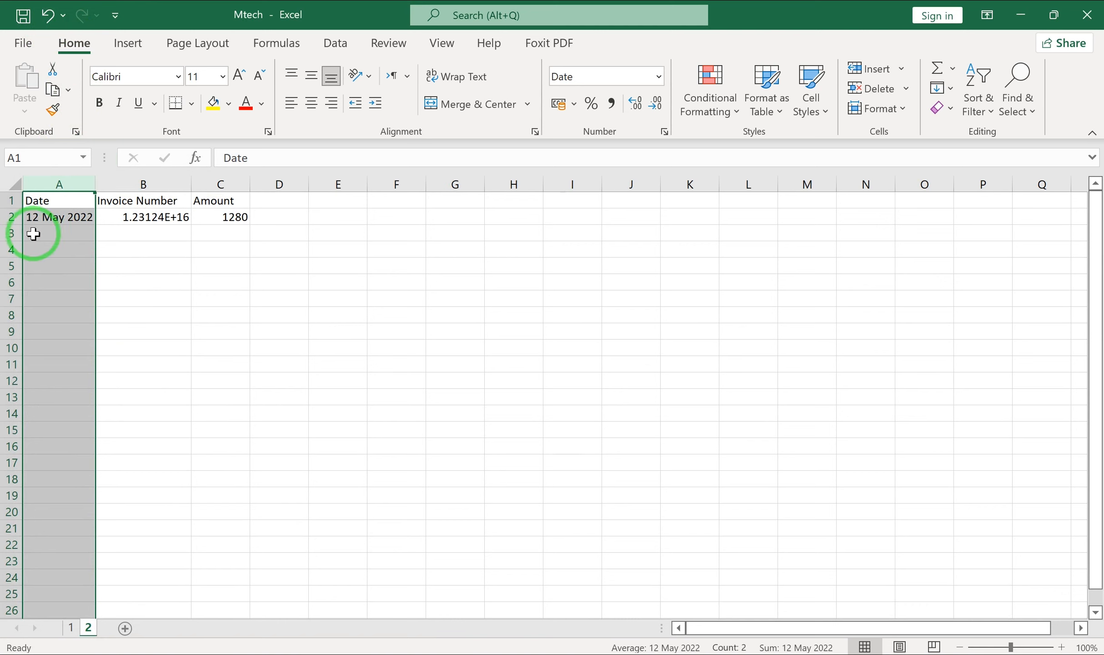
Step: Format the Invoice Number column B as Number with 0 decimal places and widen it to fit the full invoice number
left_click(145, 183)
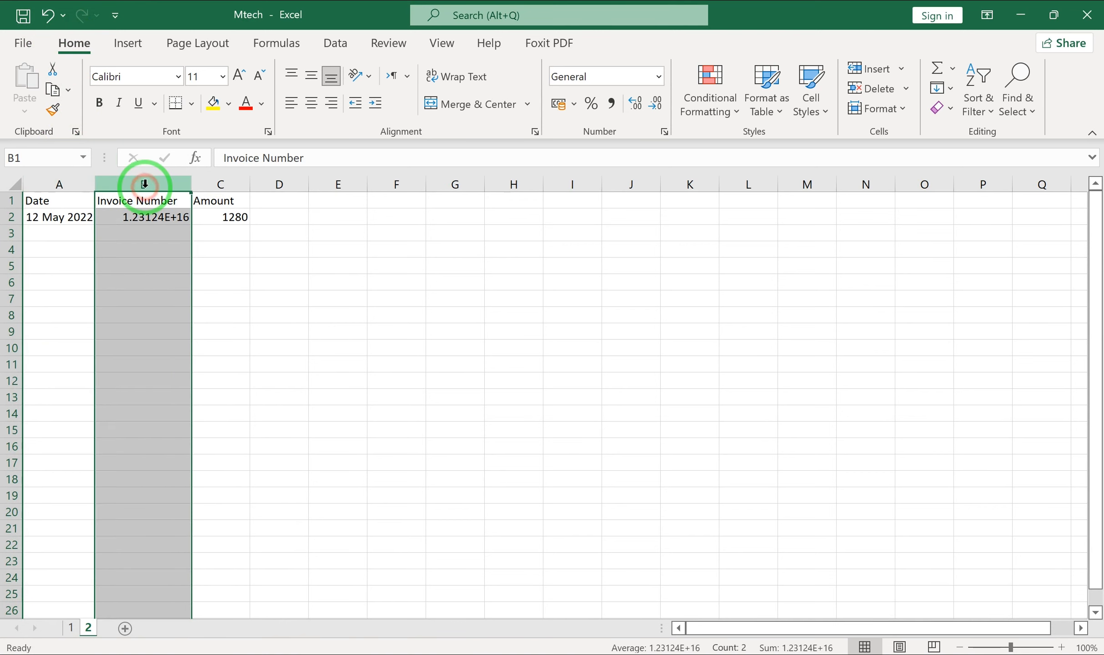
right_click(145, 184)
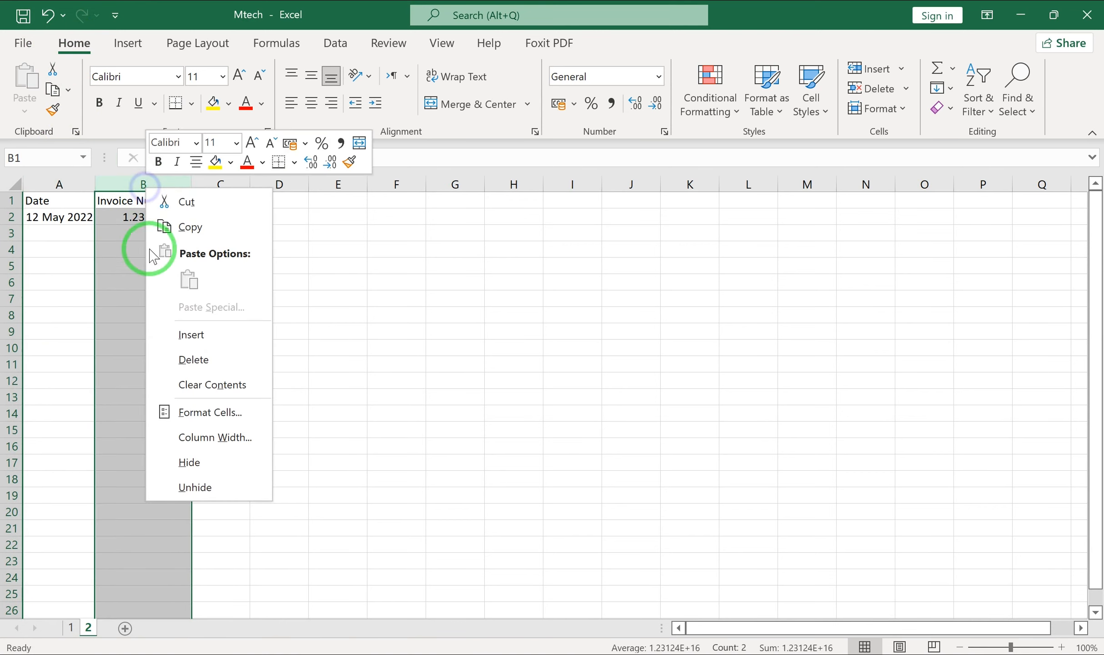
left_click(214, 412)
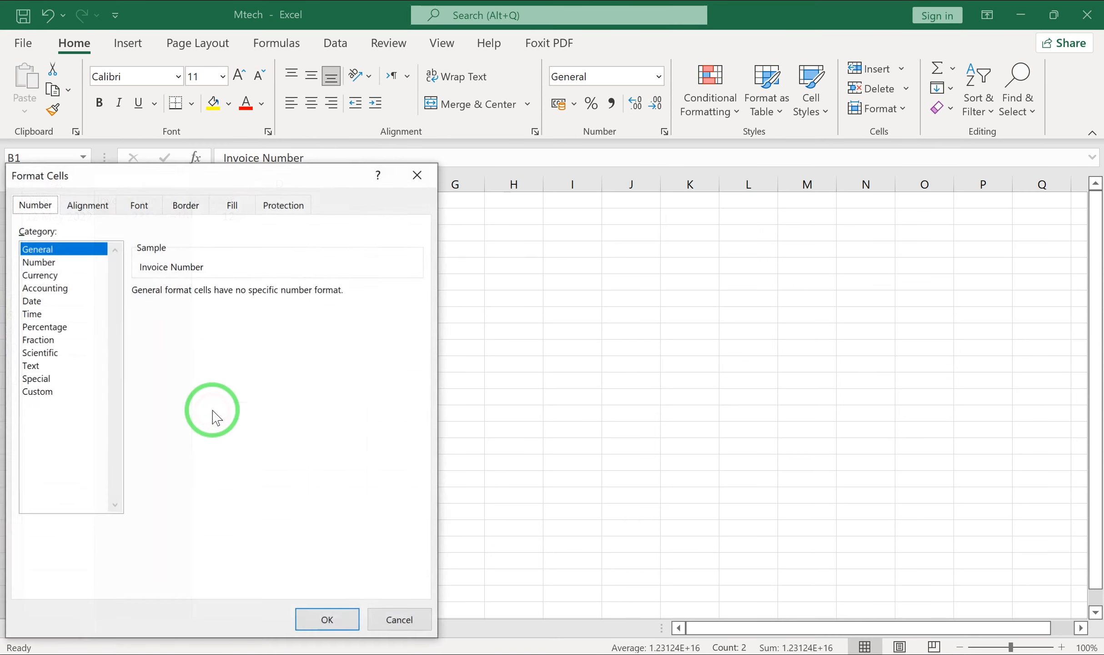
left_click(39, 262)
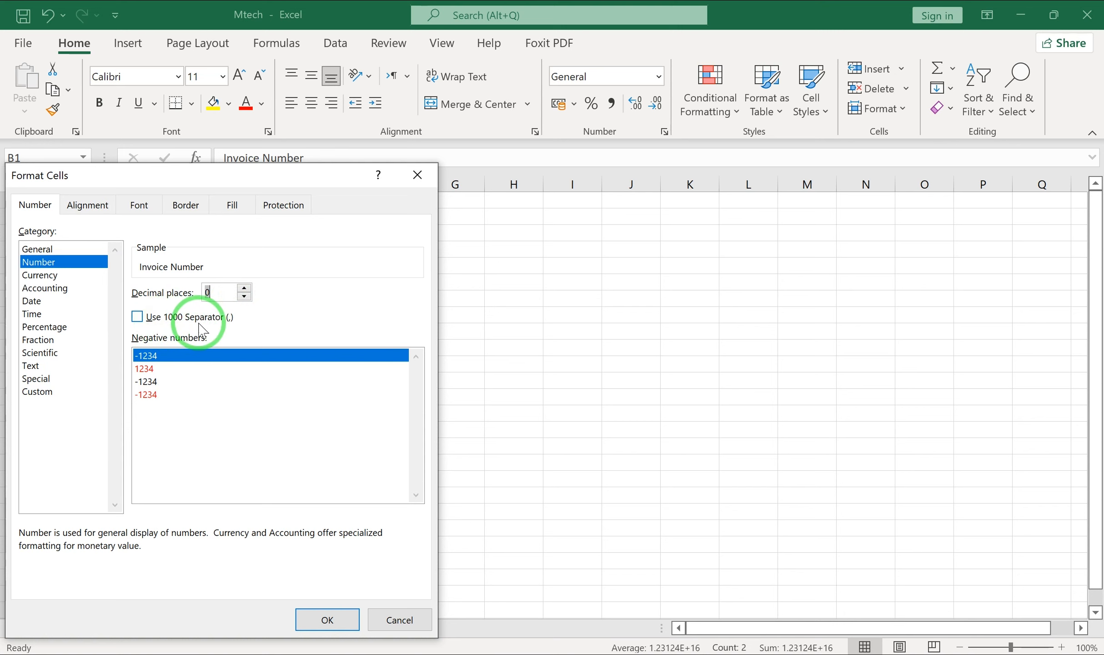
left_click(339, 616)
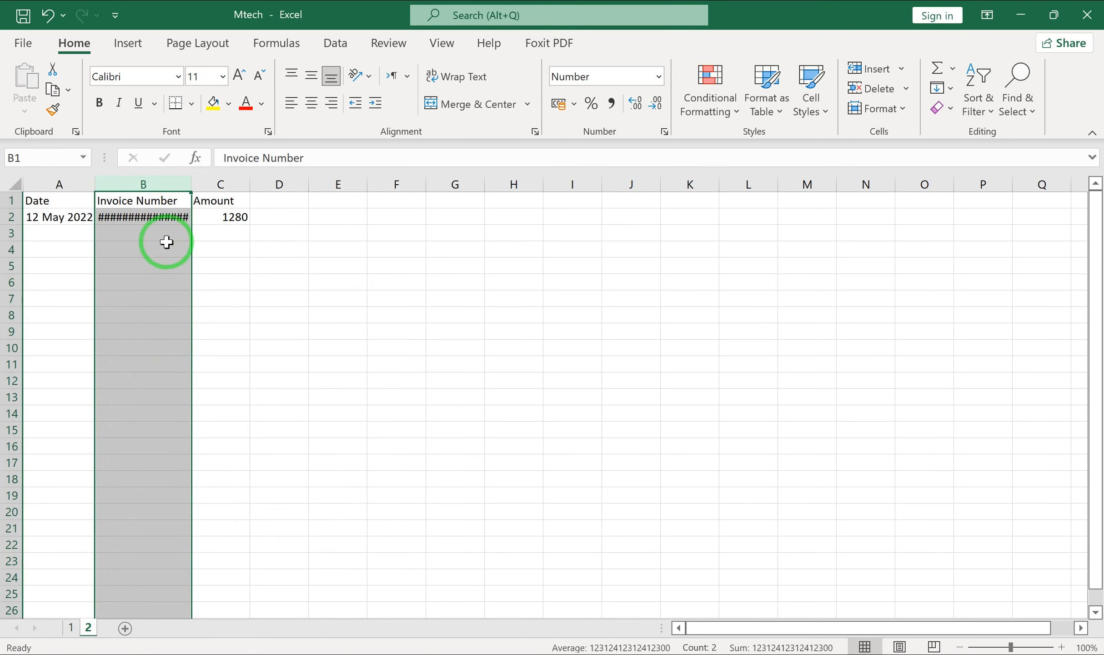
left_click_drag(191, 182, 216, 183)
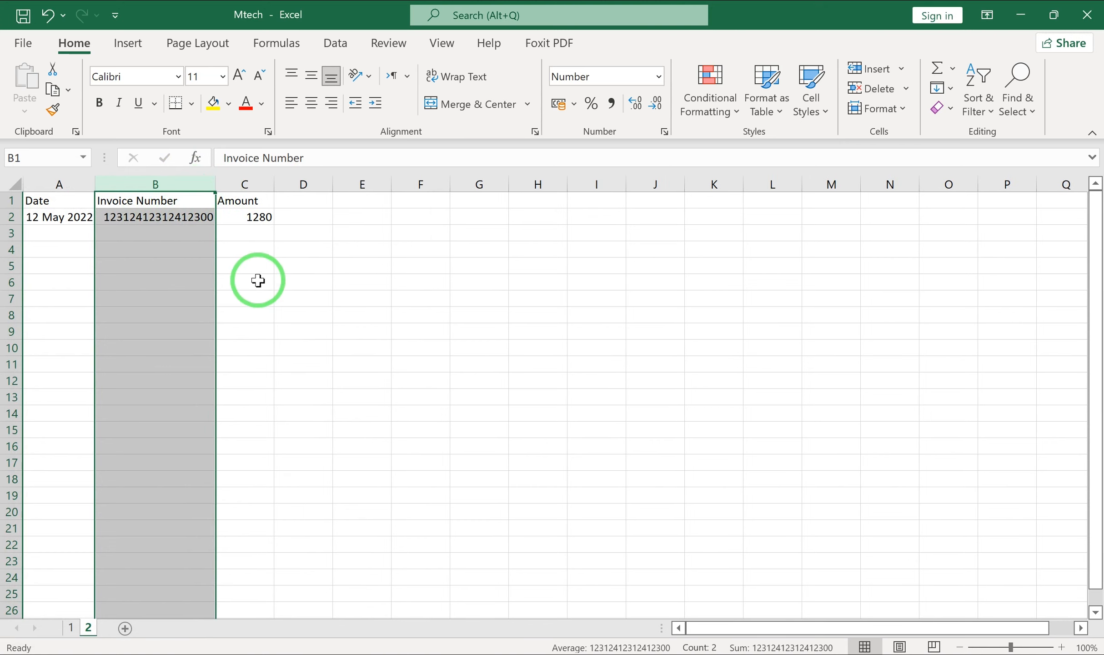
left_click(205, 221)
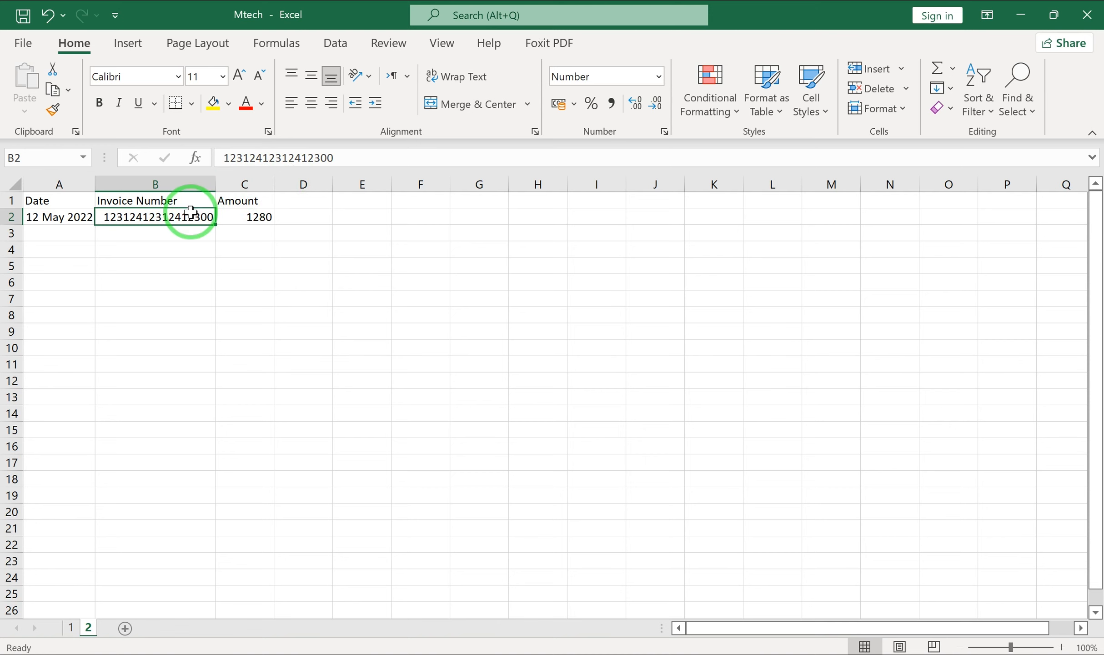
Step: Choose the Currency format with 1 decimal place for the Amount column C
left_click(244, 184)
right_click(245, 184)
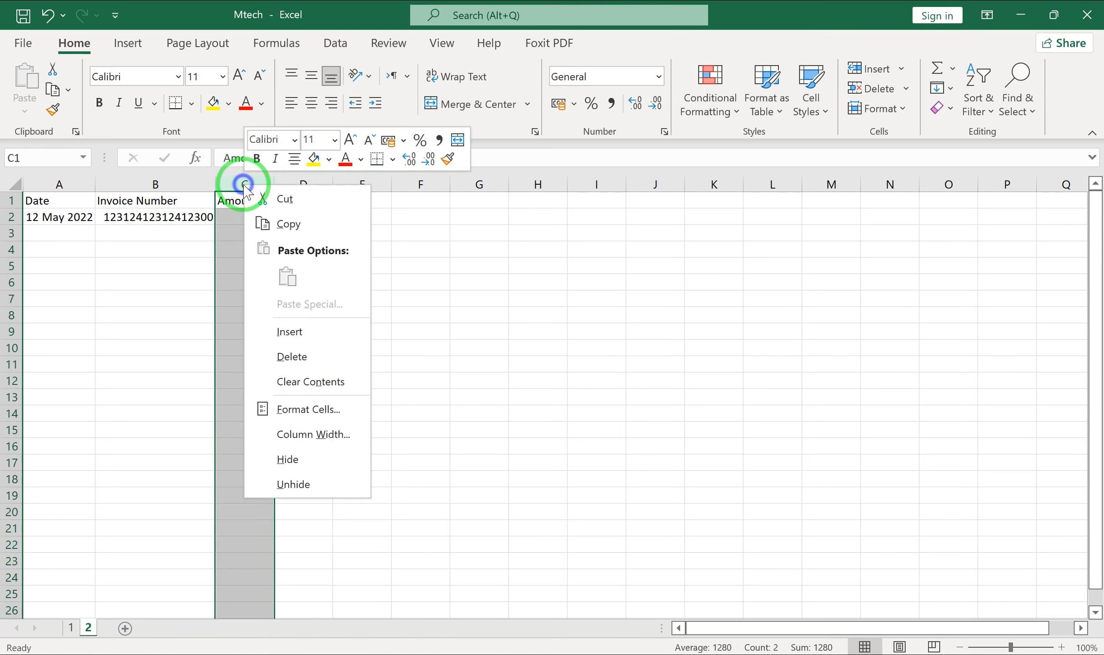
left_click(298, 409)
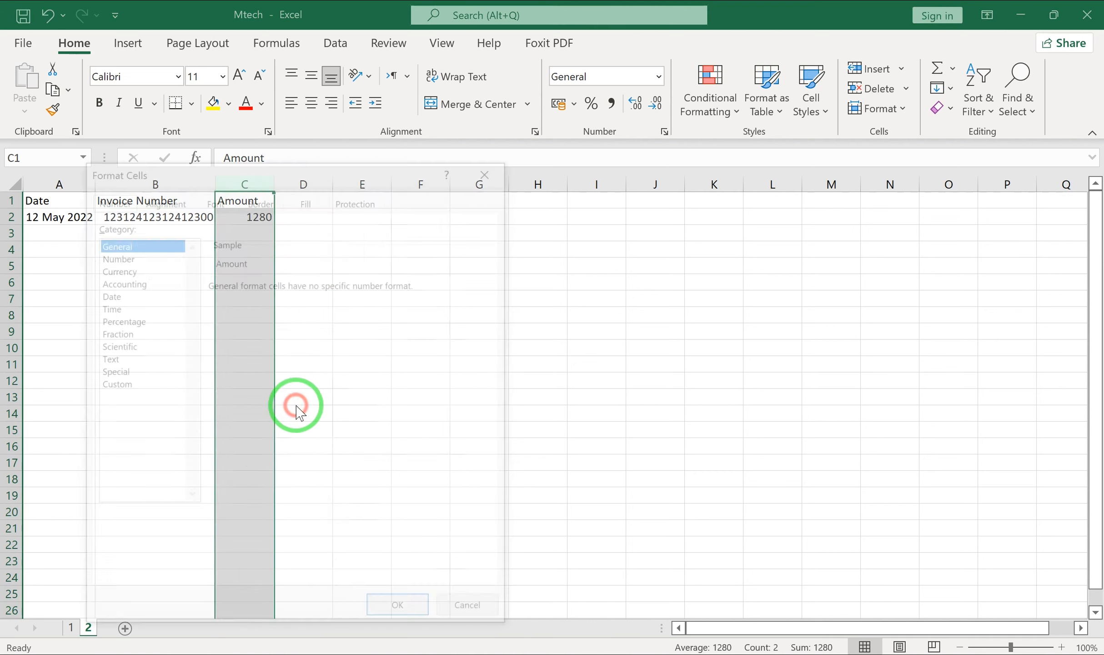
left_click(117, 268)
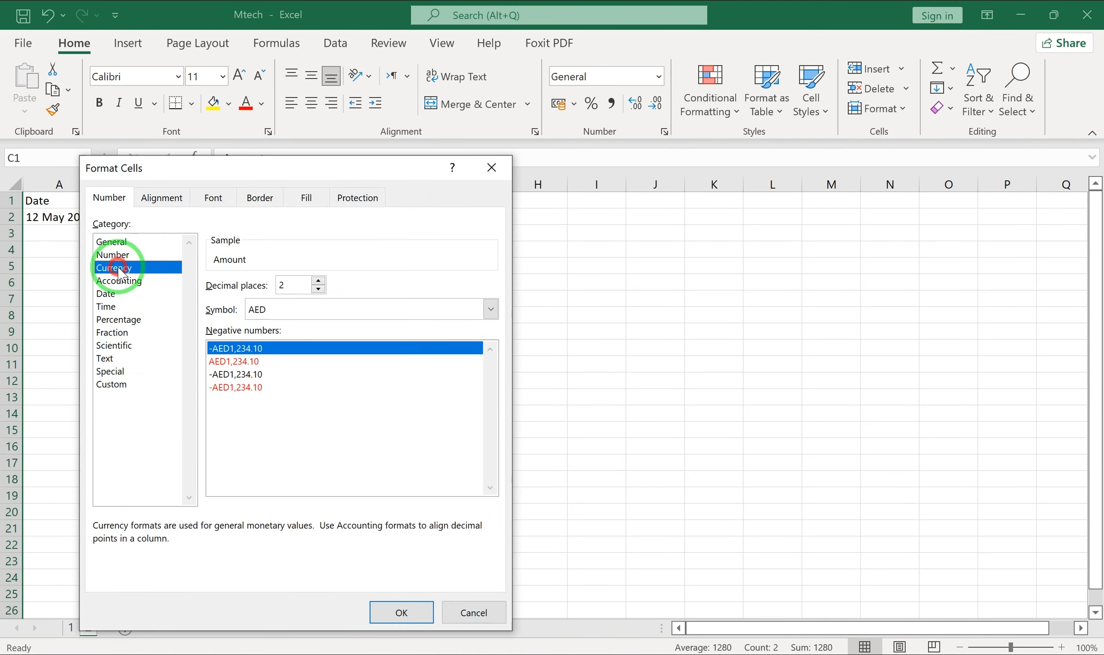
left_click(128, 280)
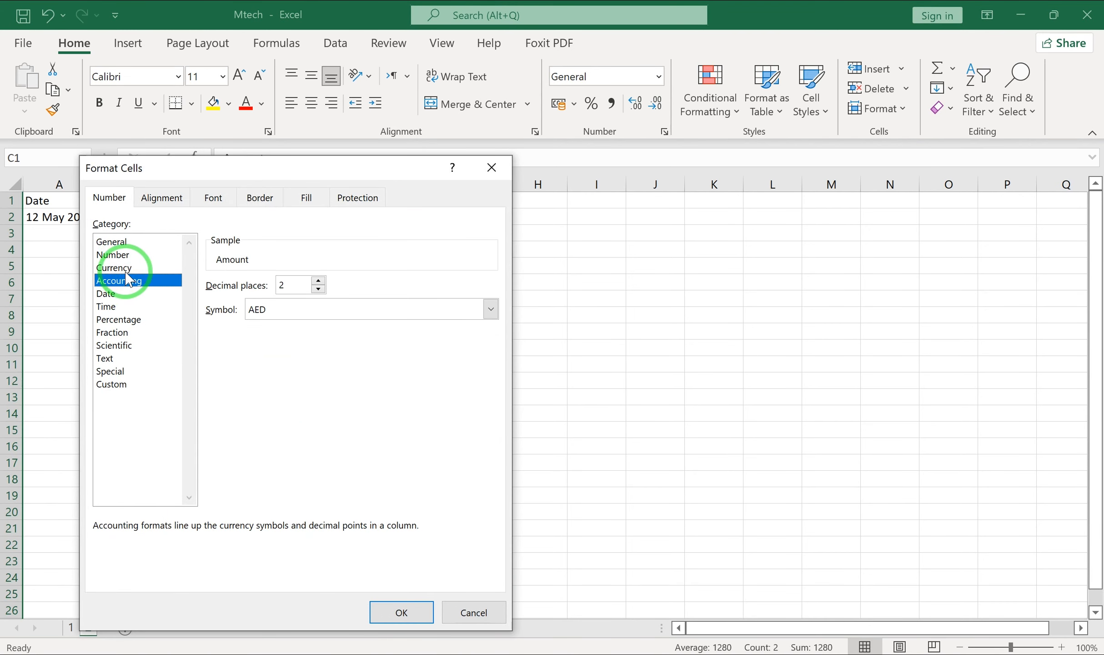
left_click(124, 268)
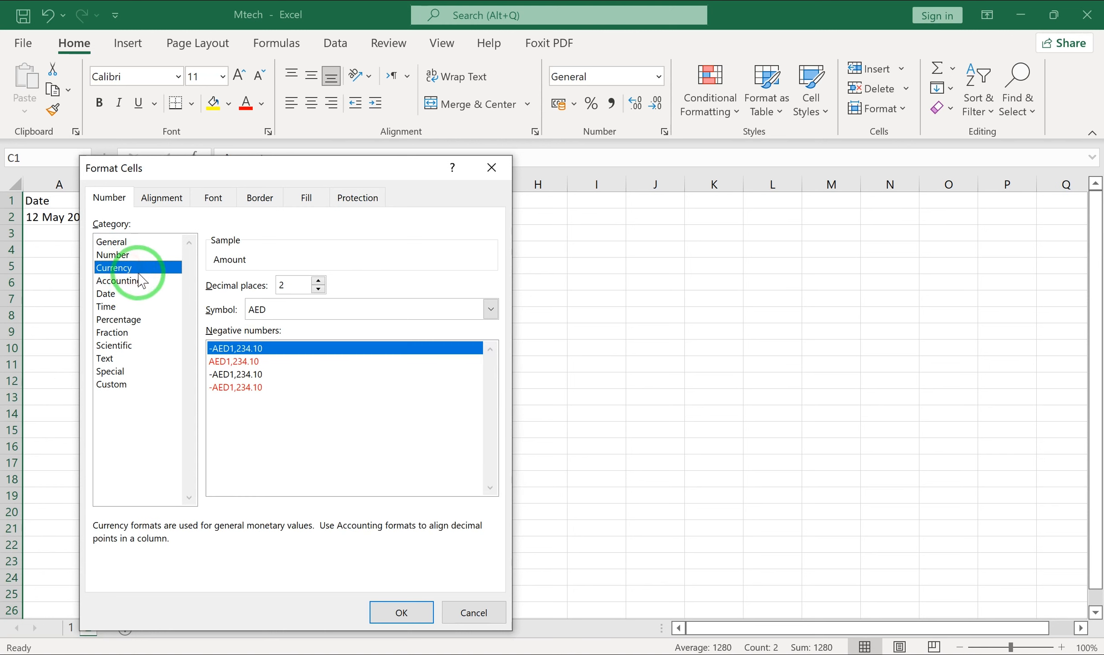
left_click(319, 289)
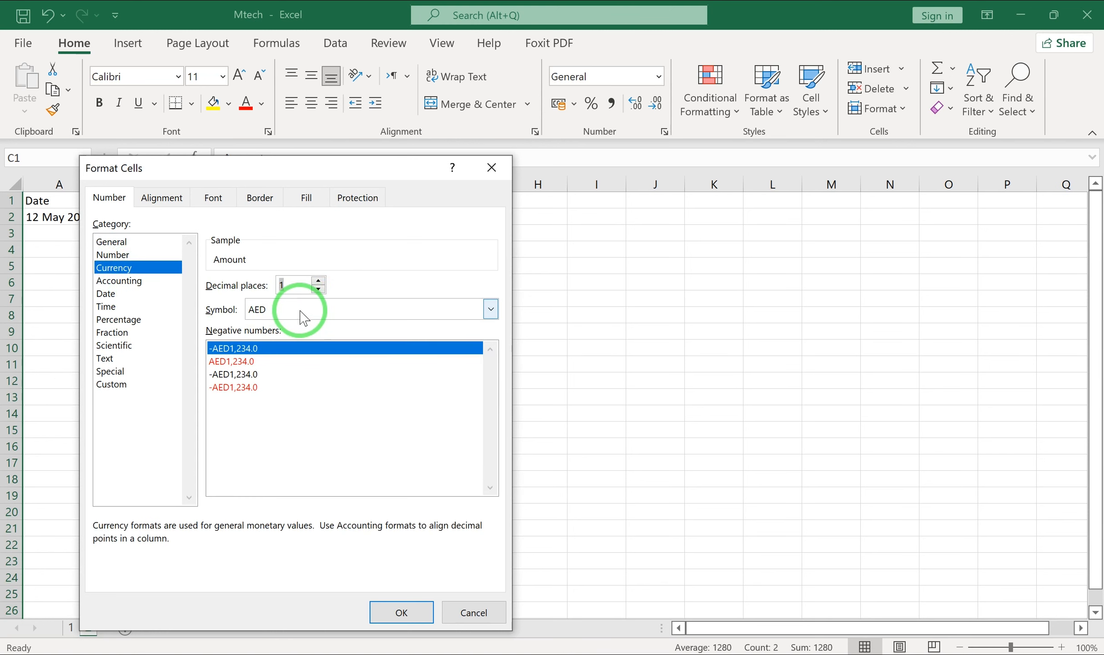
Step: Set the currency symbol to USD and apply the format to the Amount column
left_click(300, 311)
key("u")
key("u")
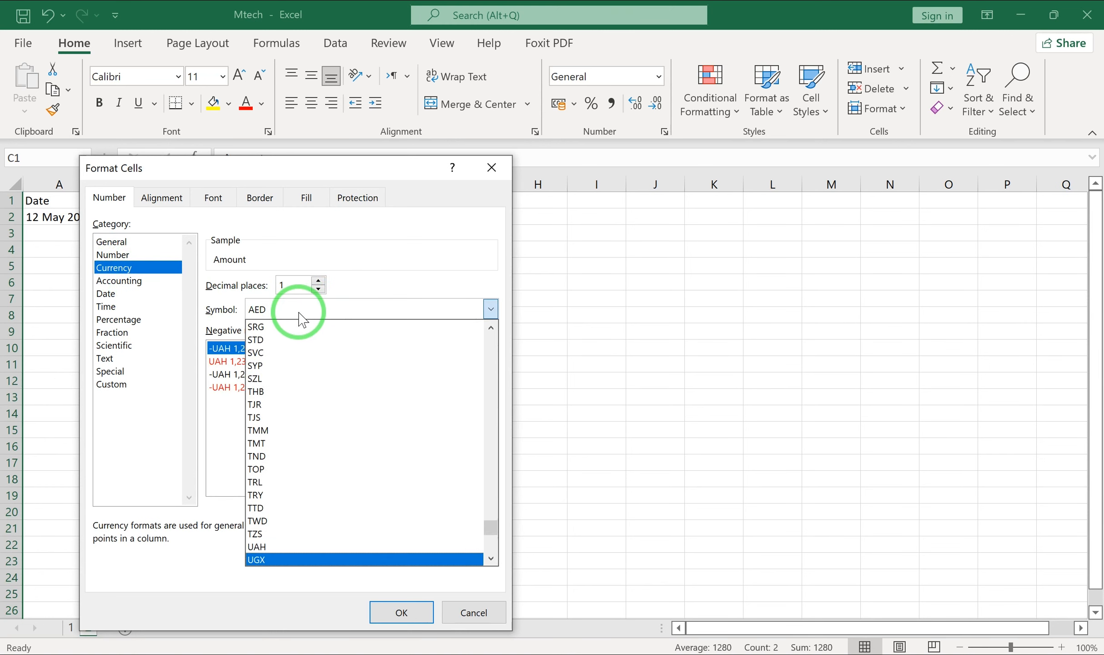
key("u")
left_click(298, 314)
key("u")
left_click(298, 315)
key("u")
key("u")
key("u")
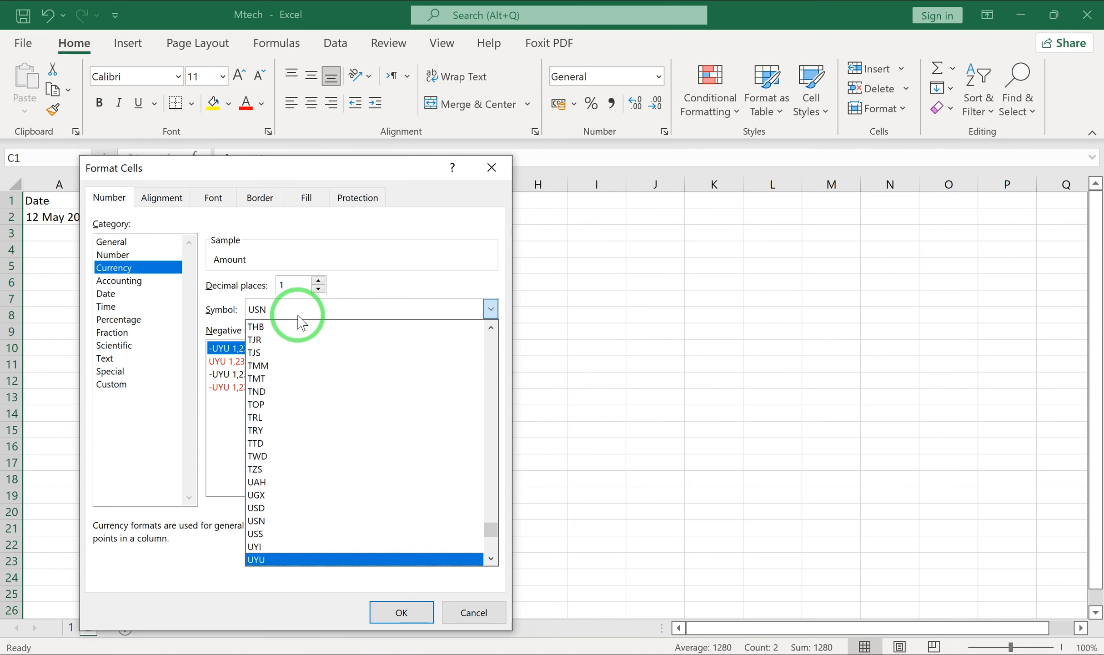
key("u")
key("u")
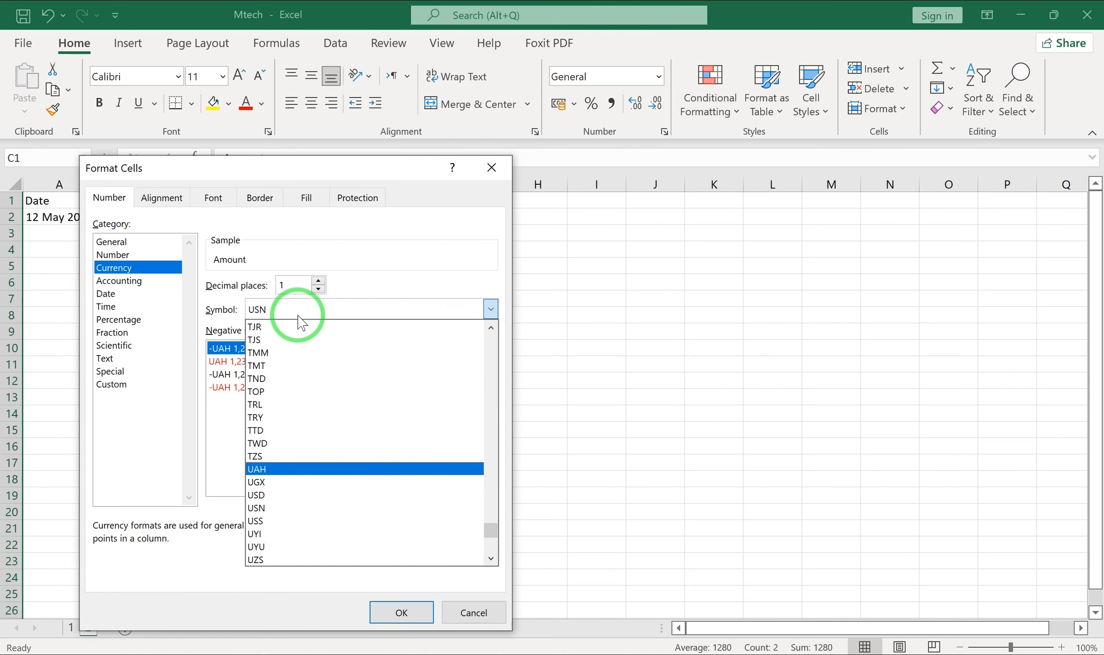
key("u")
key("u")
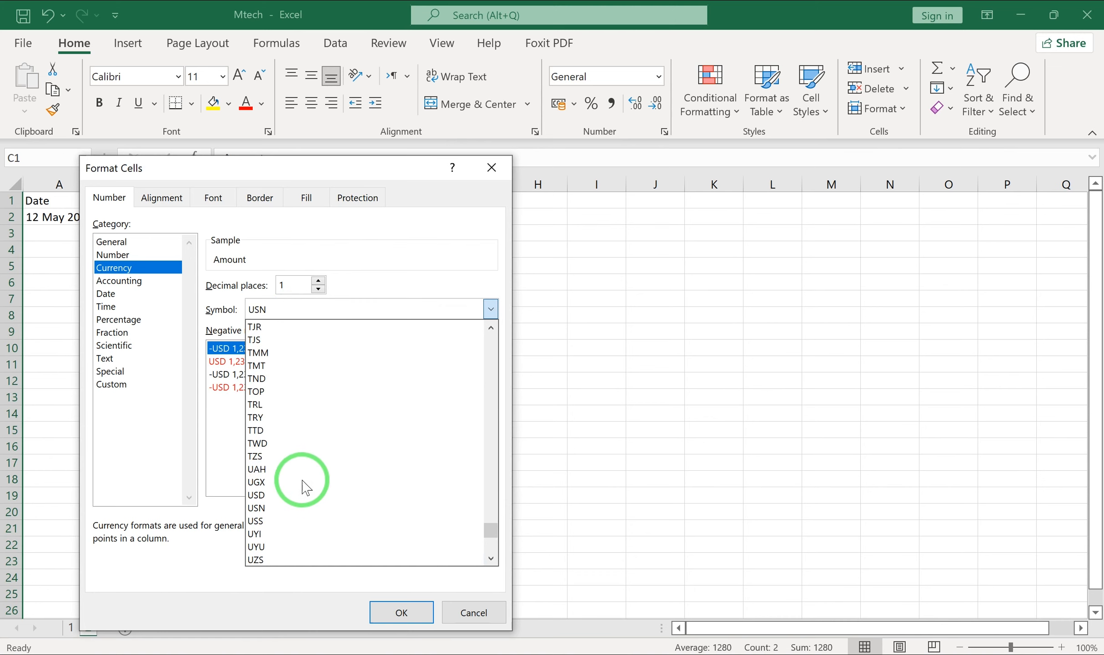
left_click(296, 495)
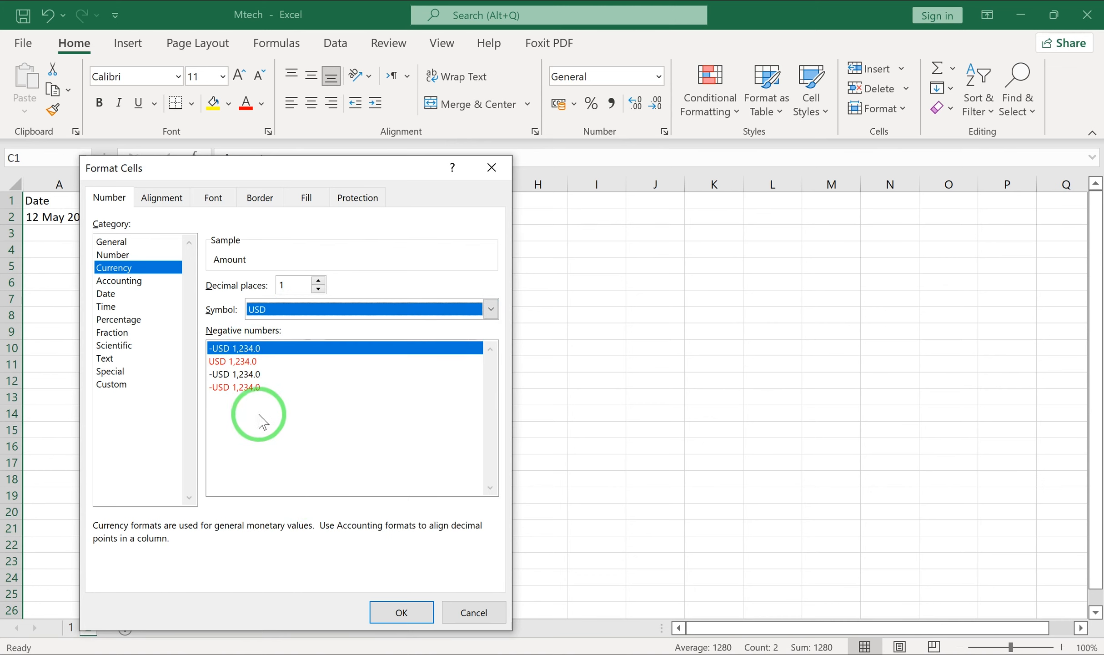
left_click(385, 609)
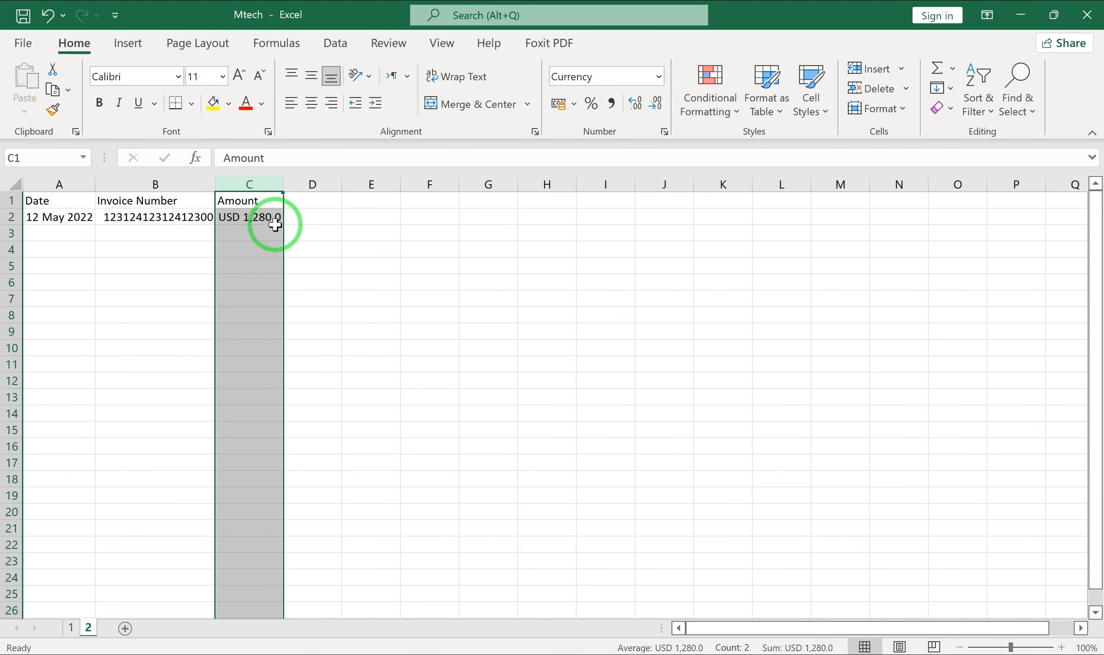
left_click(312, 394)
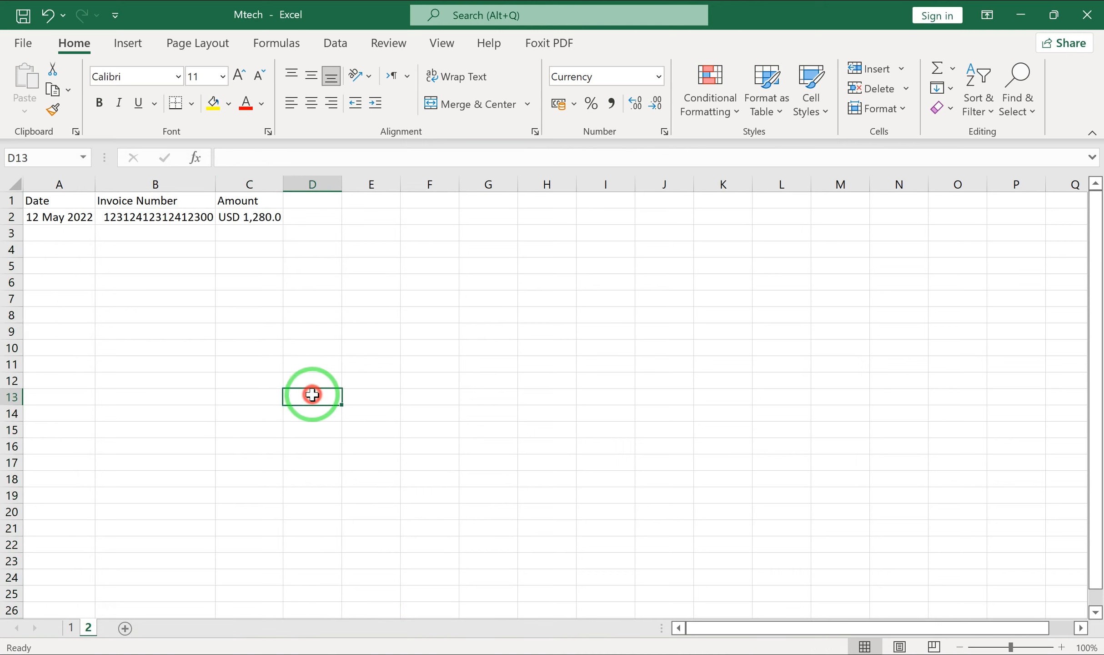
Step: Fill row 3 with the date 8/06/2022, a 17-digit invoice number and the amount 8340
left_click(48, 232)
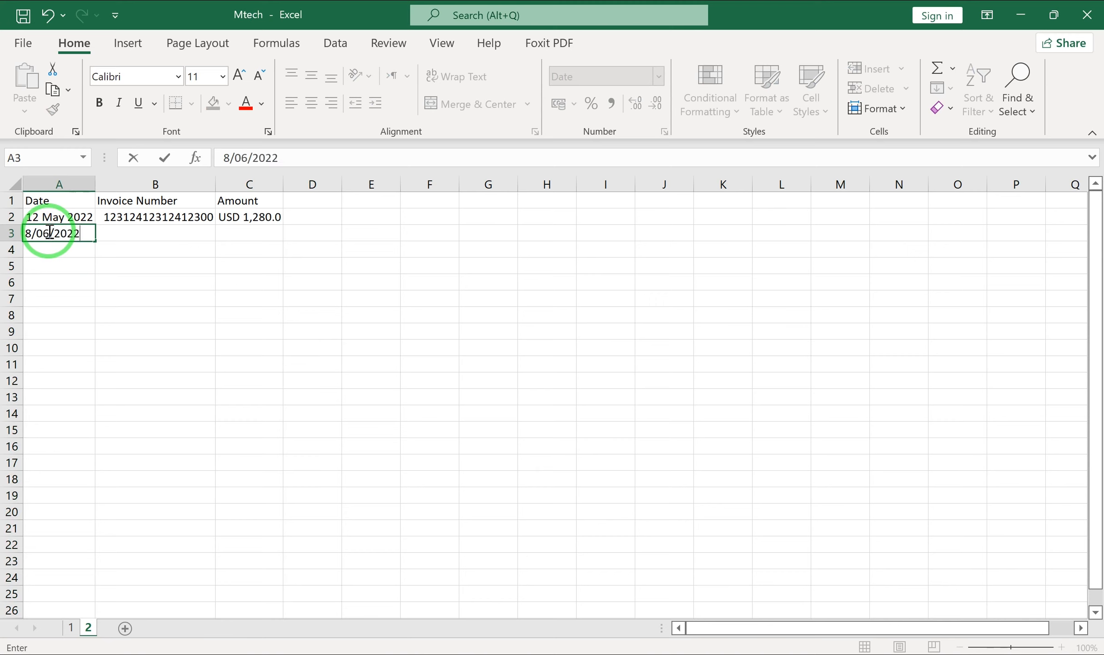
key("Tab")
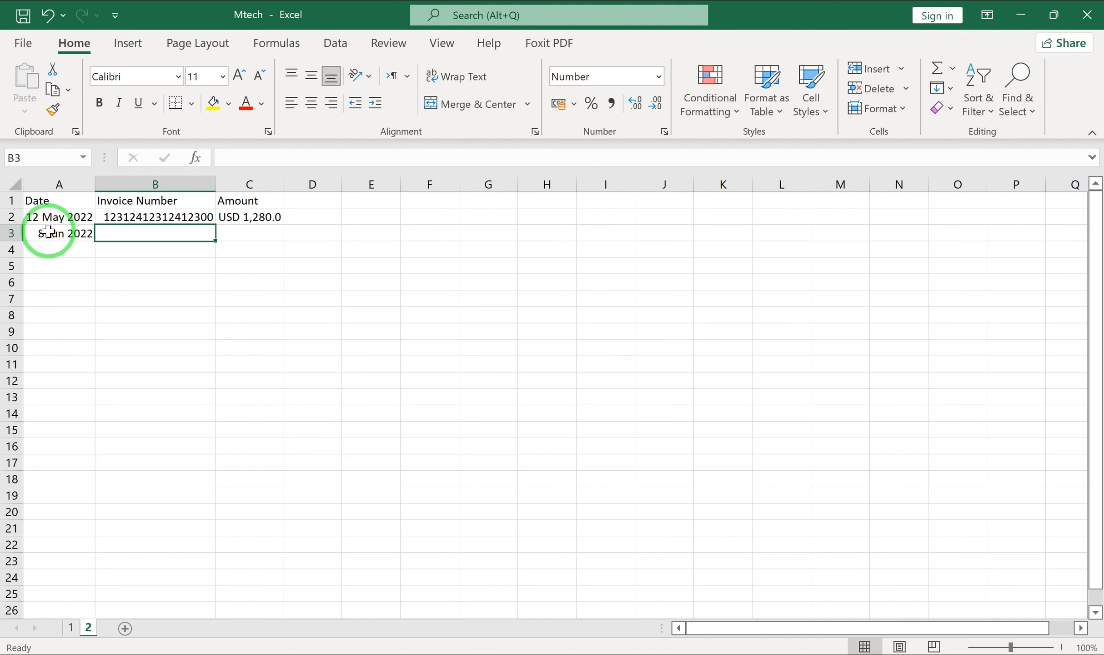
type("12312312312312312")
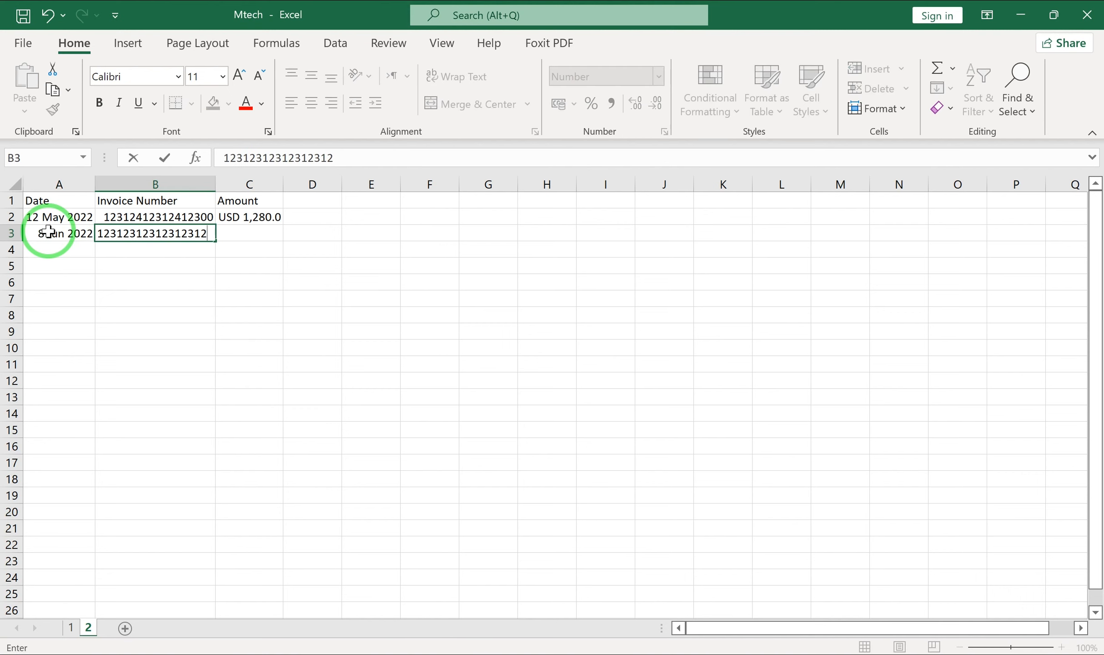
key("Tab")
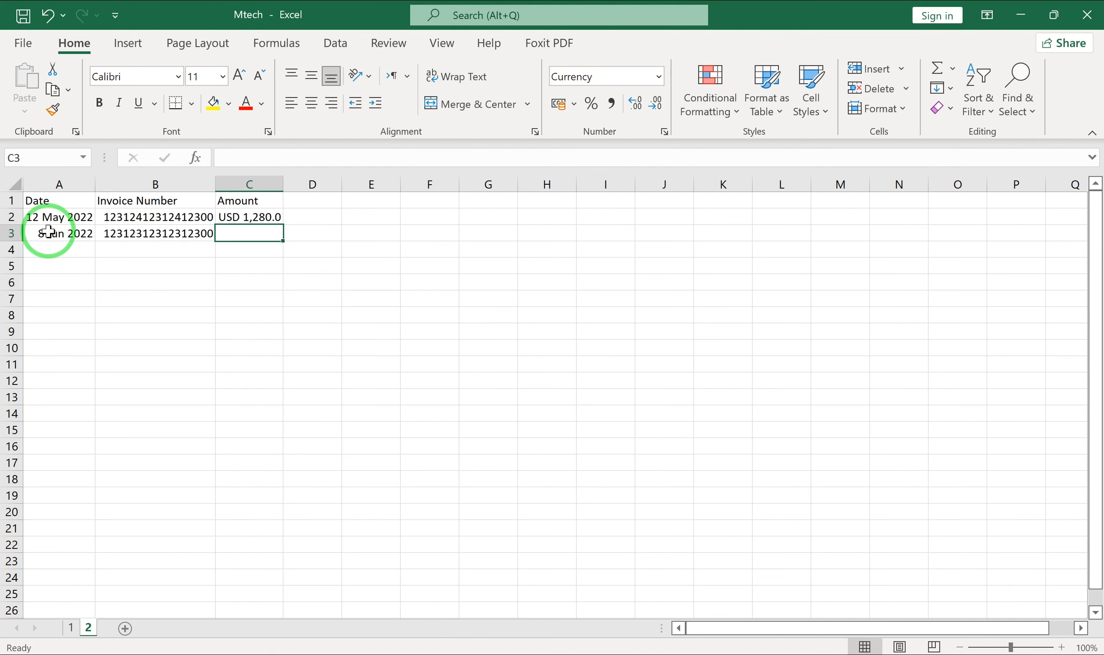
type("8340")
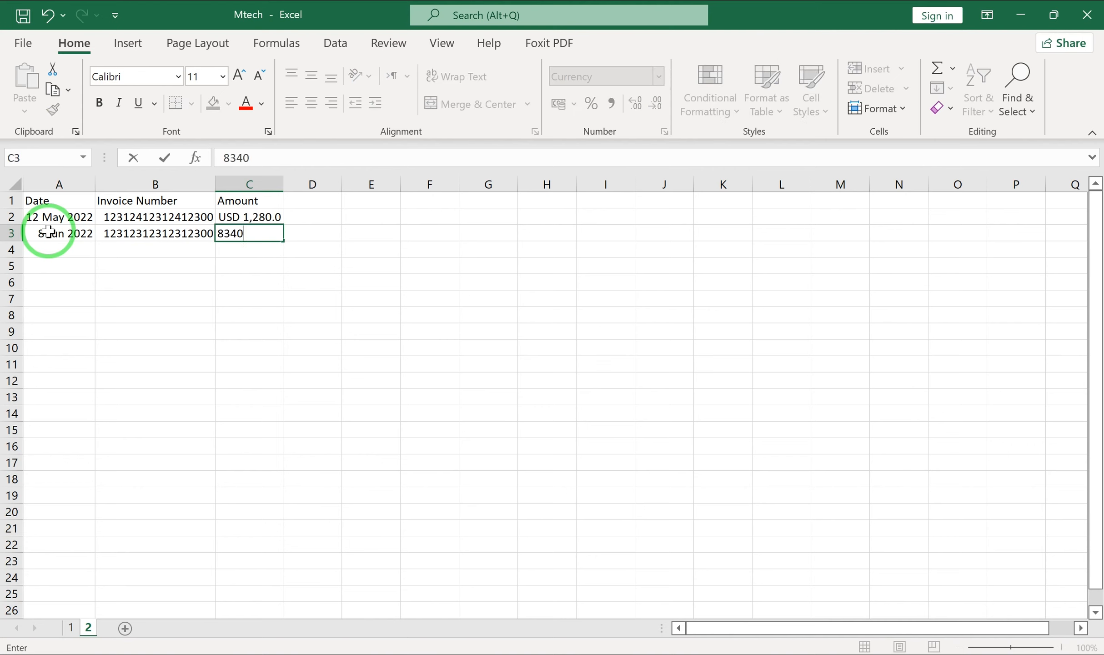
key("Return")
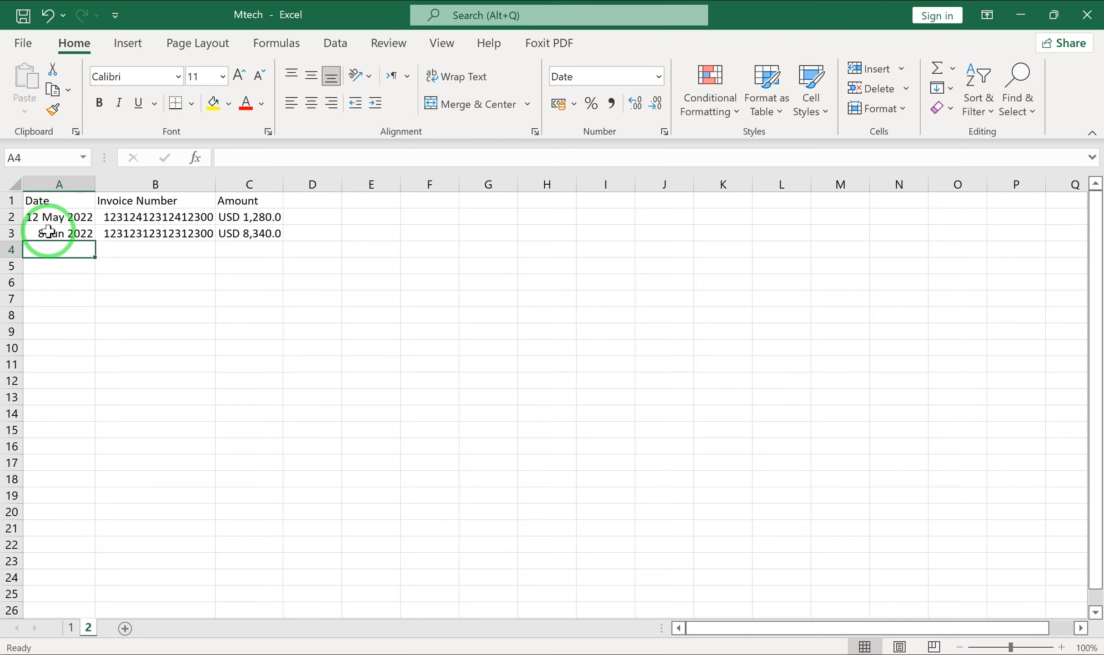